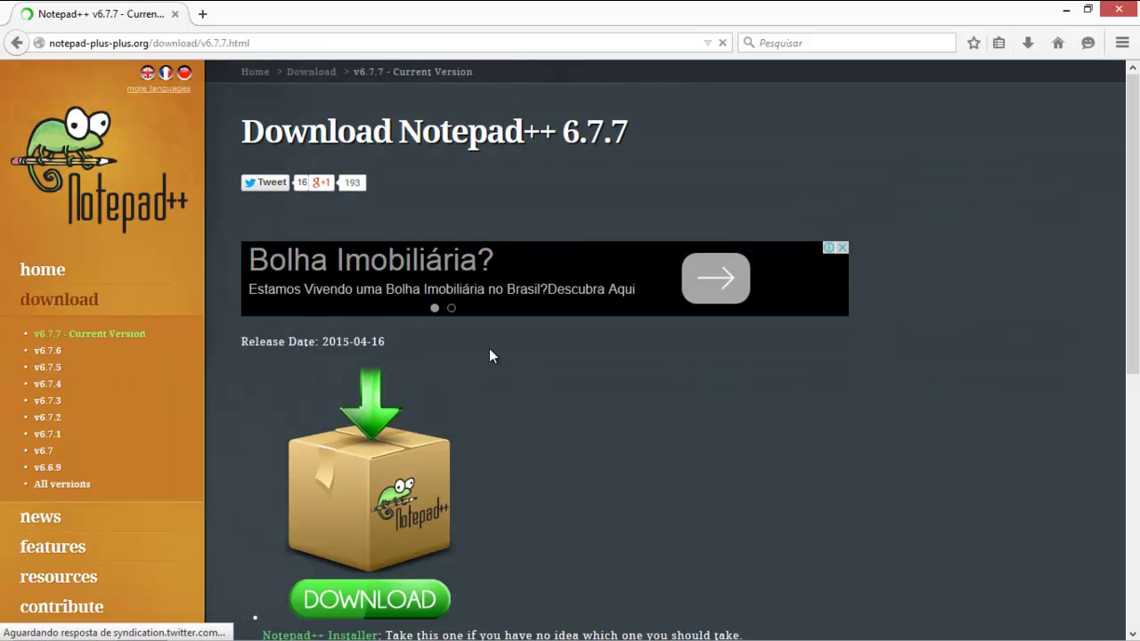
Step: Download the Notepad++ 6.7.7 installer, npp.6.7.7.Installer.exe, from the download page
scroll(489, 351, down, 5)
click(385, 318)
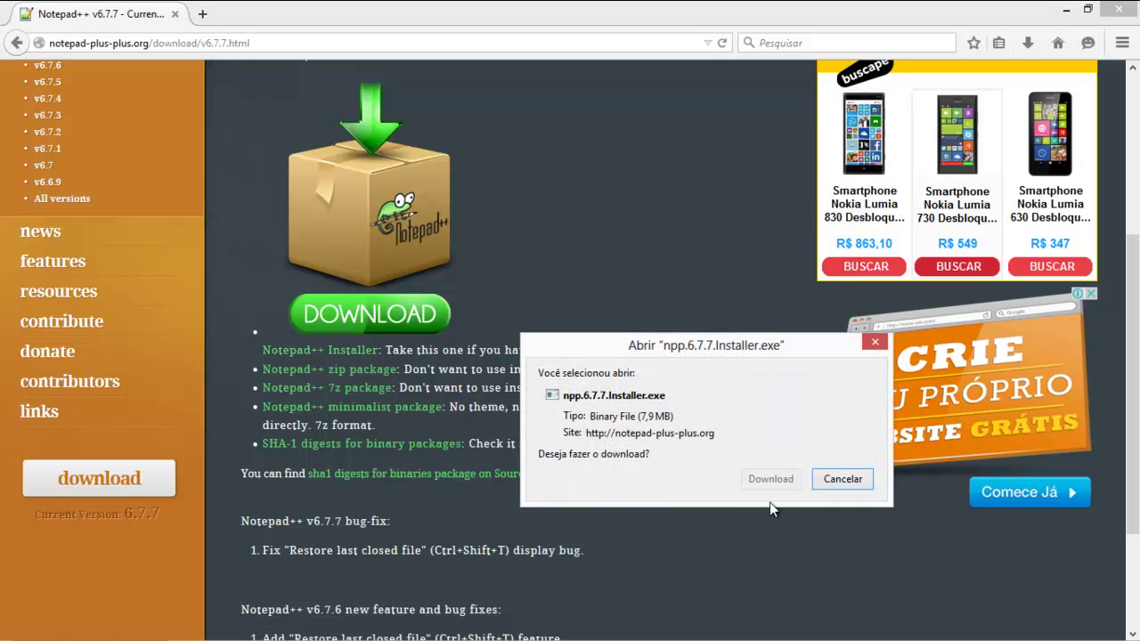
click(774, 481)
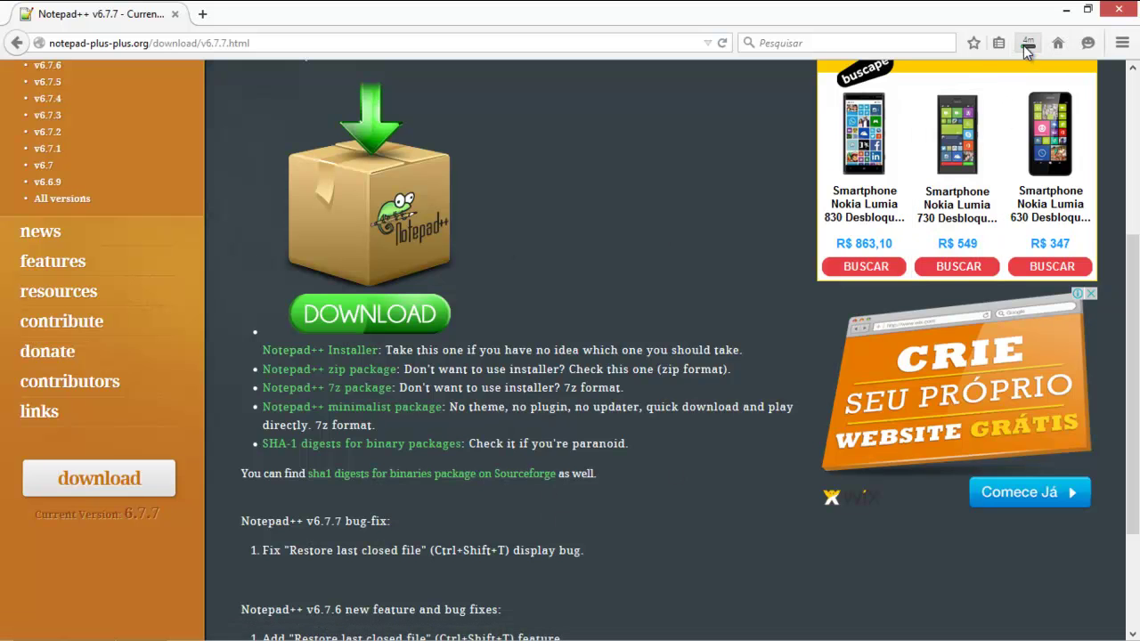
mouse_move(214, 624)
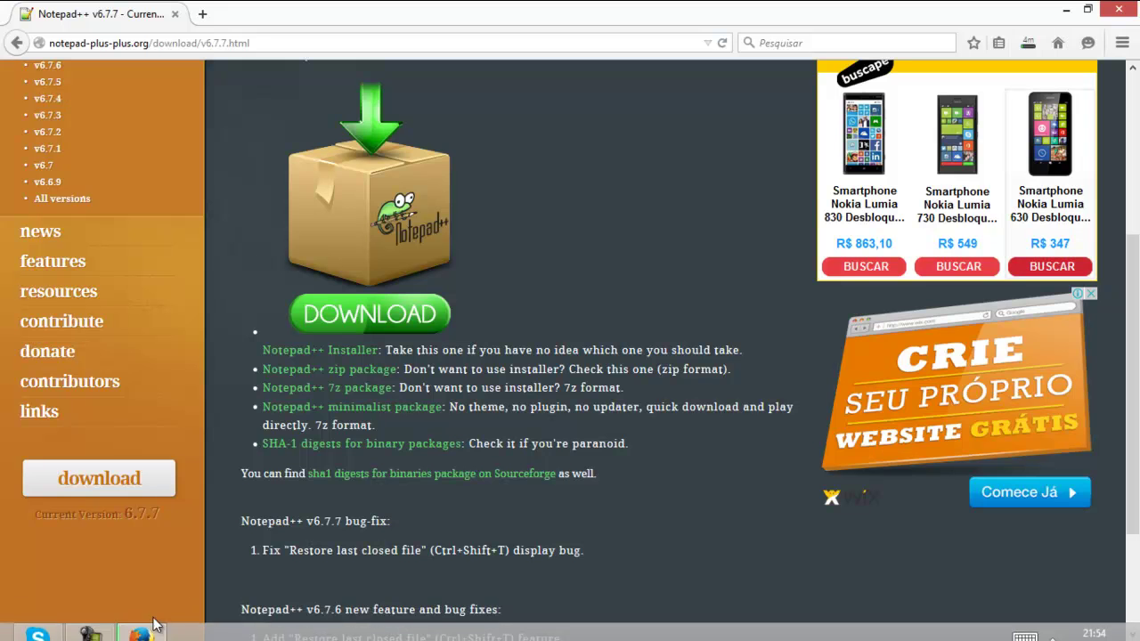
mouse_move(1123, 192)
click(1104, 161)
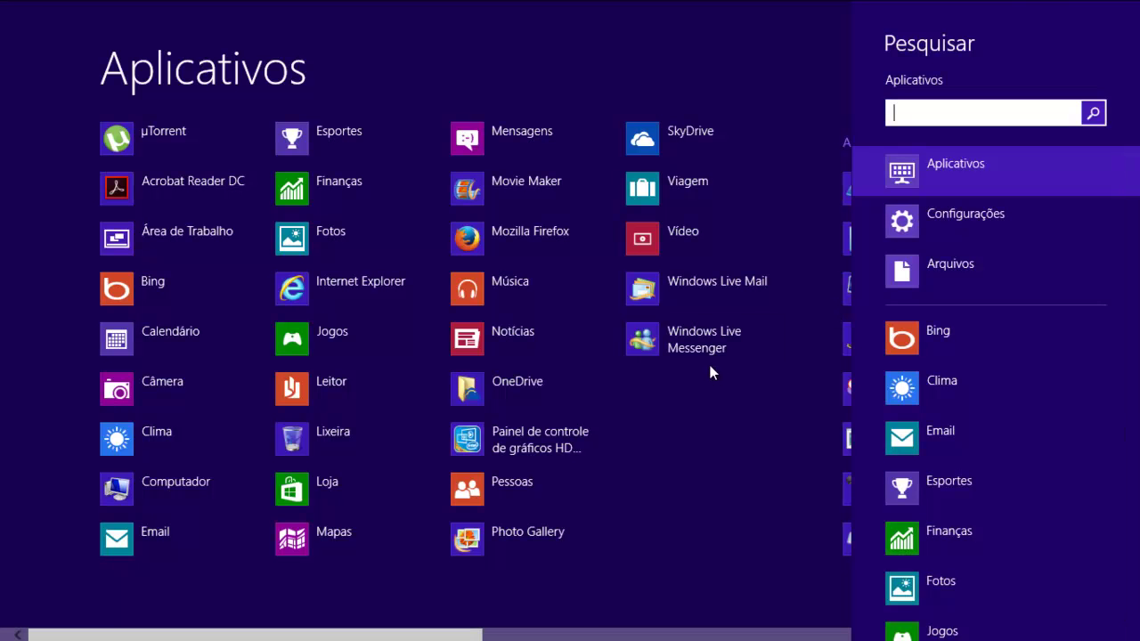
key(super)
click(407, 222)
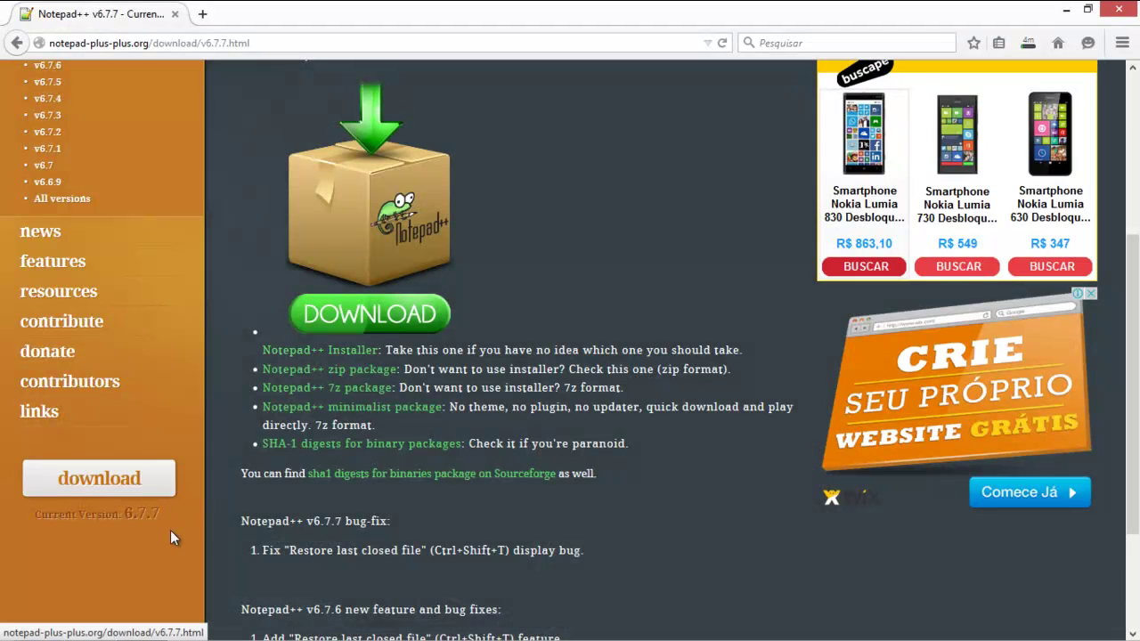
Step: Clear the finished items from the full downloads list and minimize both Firefox windows
click(1024, 45)
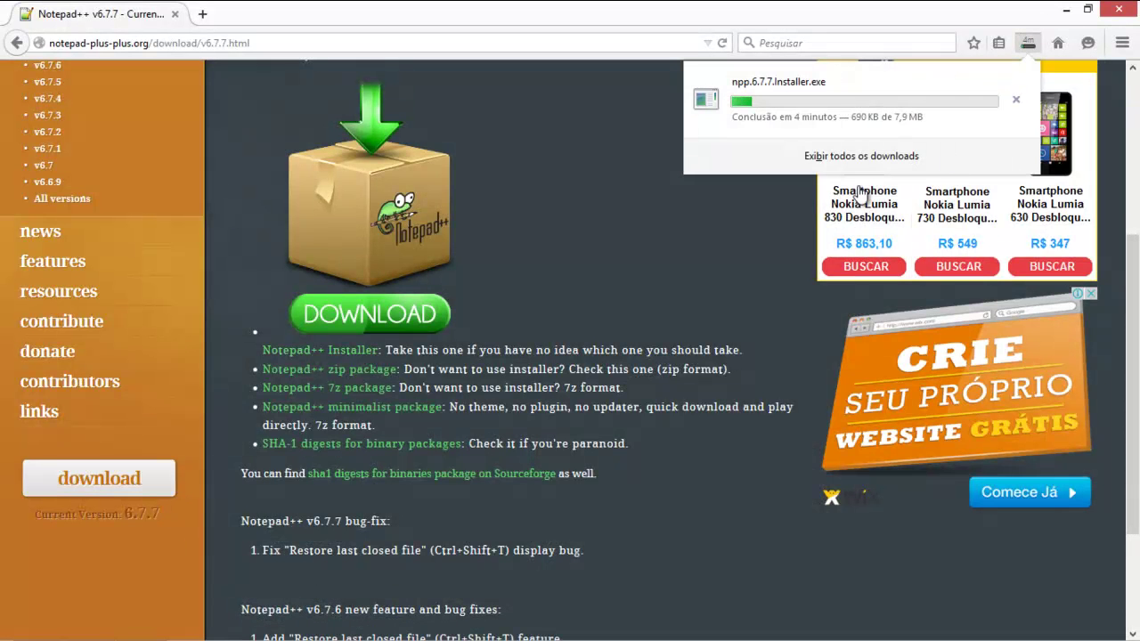
click(862, 156)
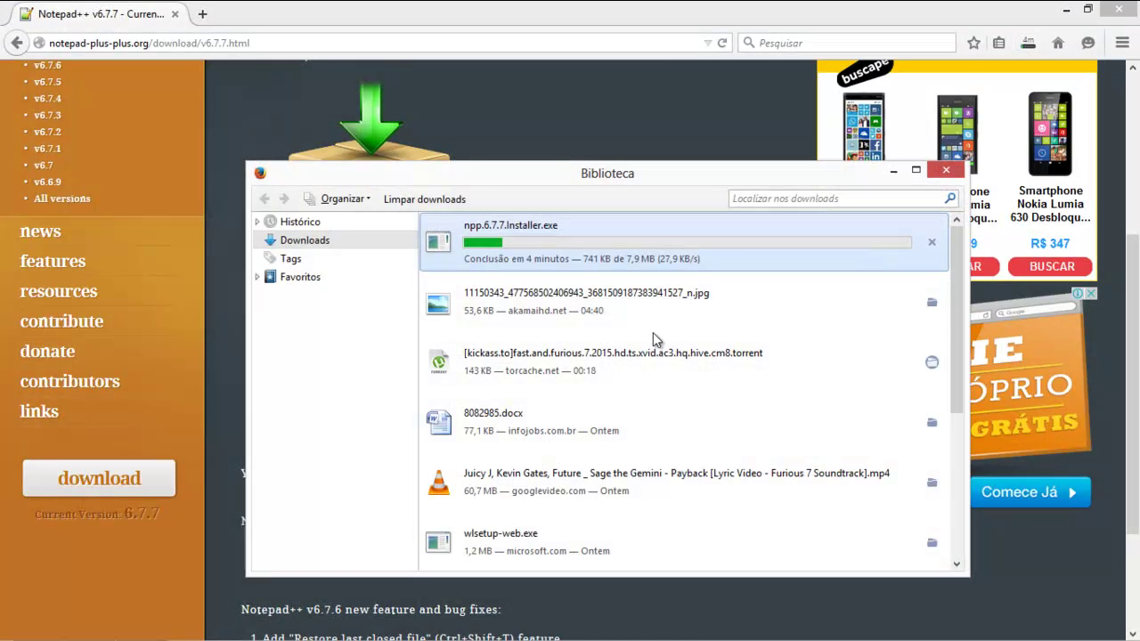
right_click(638, 326)
click(692, 417)
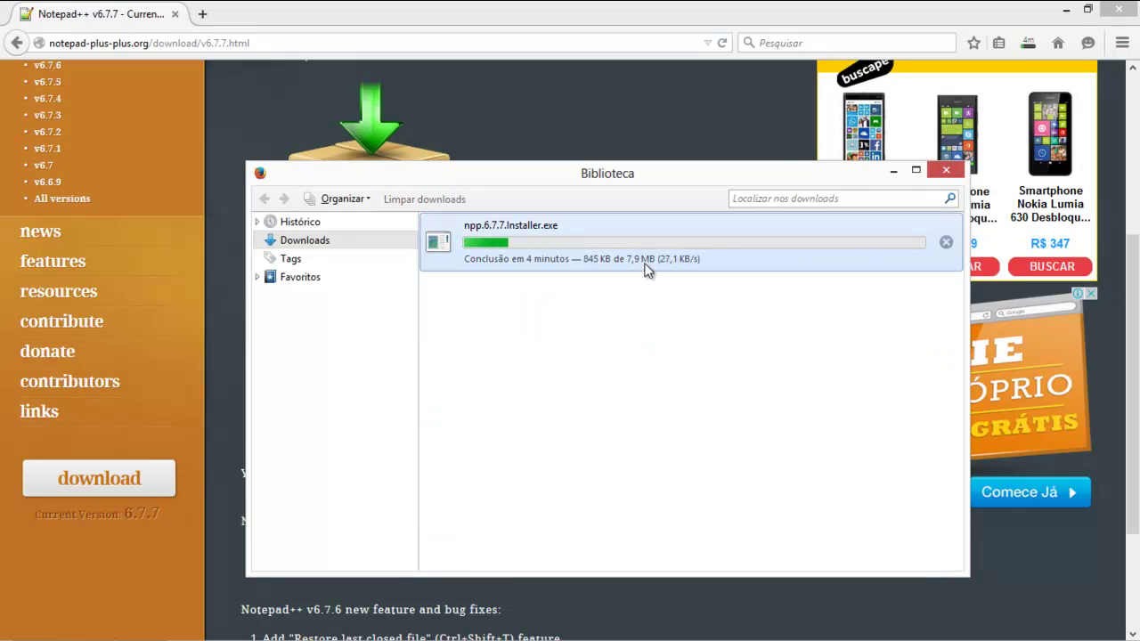
click(893, 170)
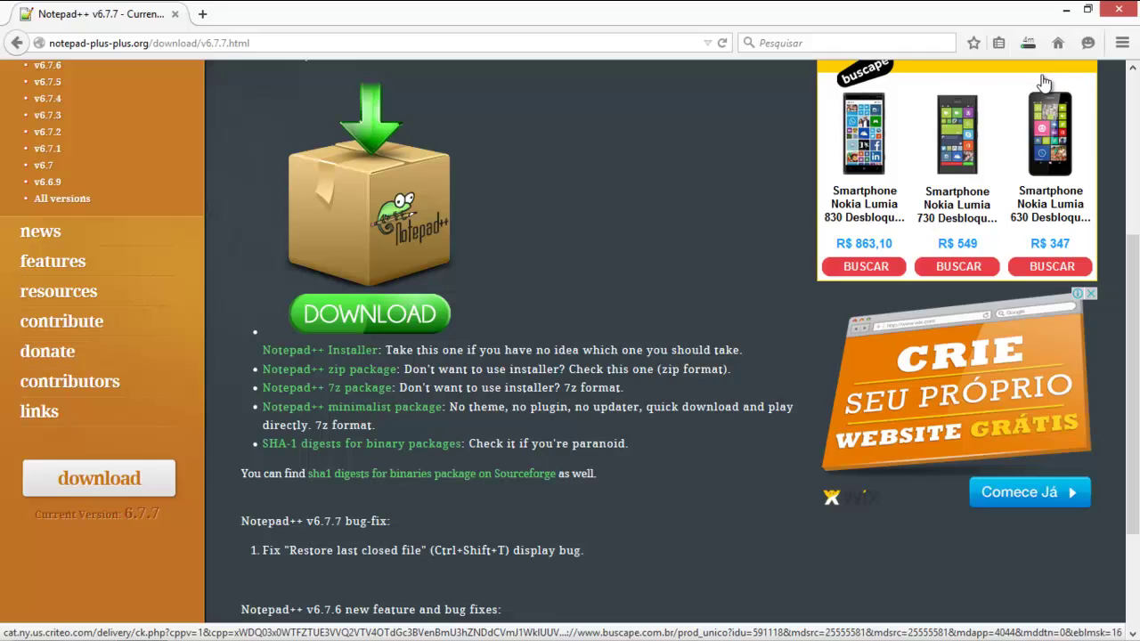
click(1064, 10)
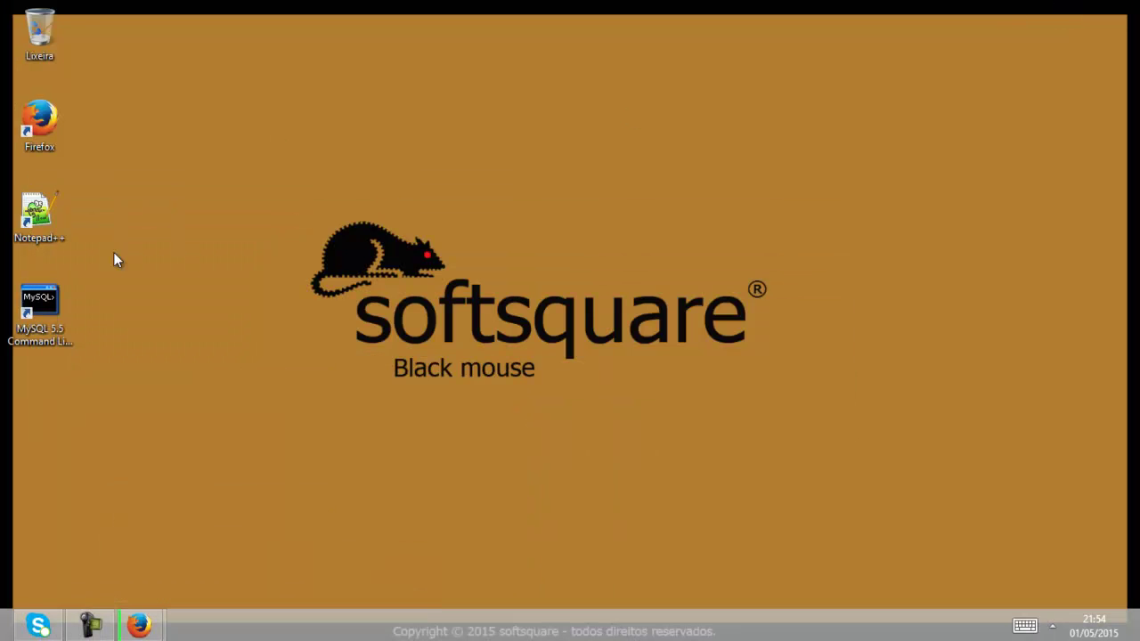
Step: Open the computer's system properties and go through the Control Panel to the list of installed programs
double_click(39, 31)
click(138, 306)
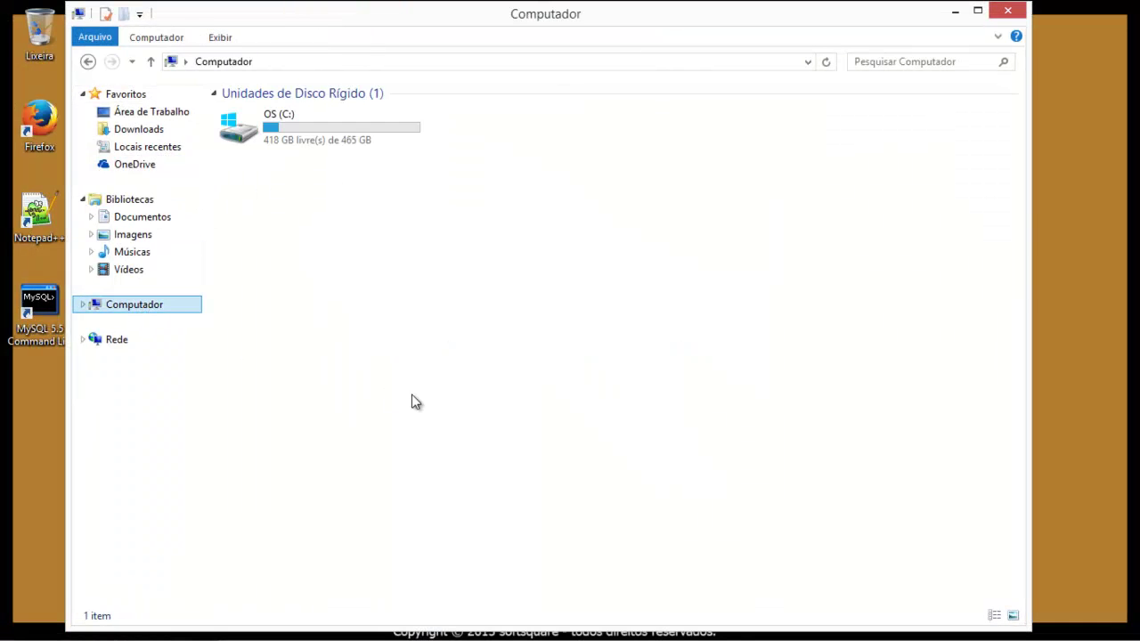
right_click(387, 301)
click(272, 452)
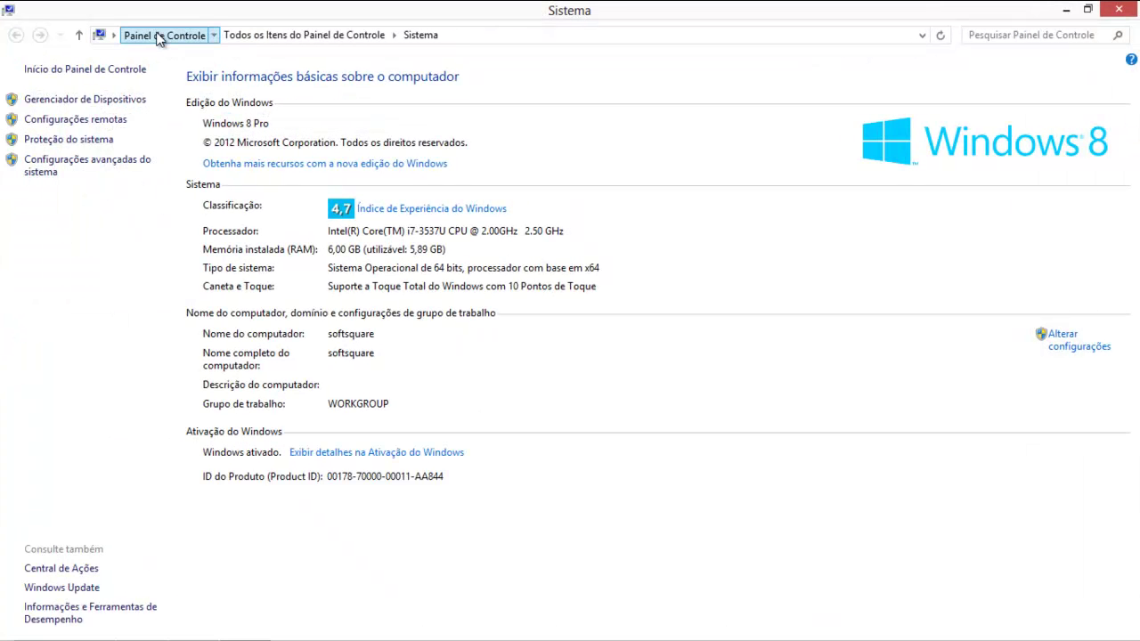
click(160, 35)
click(396, 370)
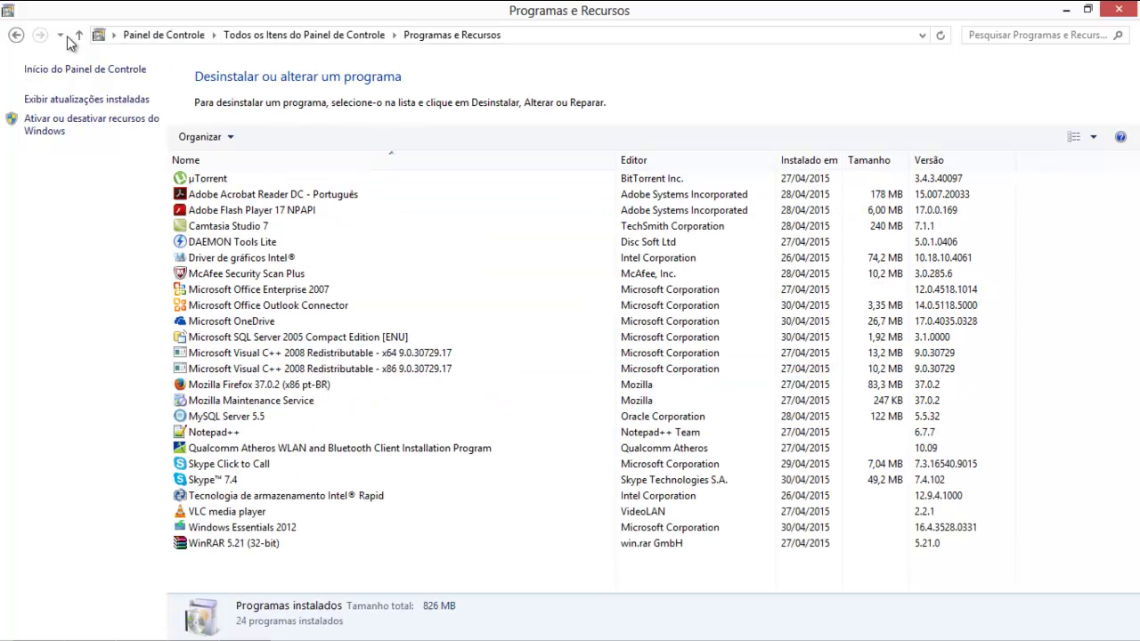
click(16, 34)
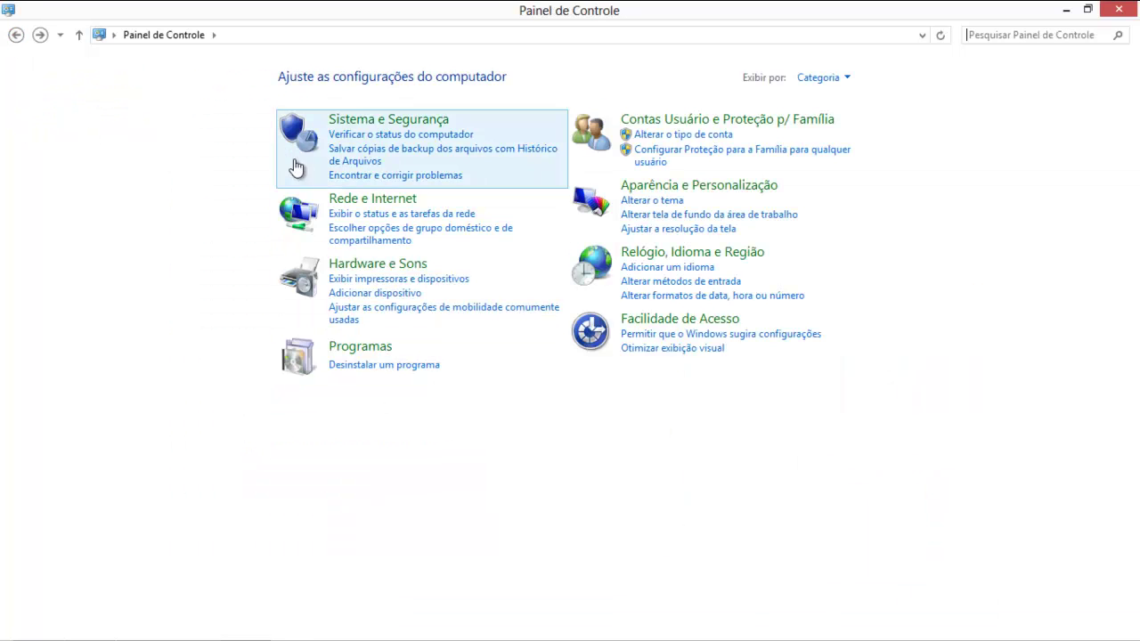
click(369, 364)
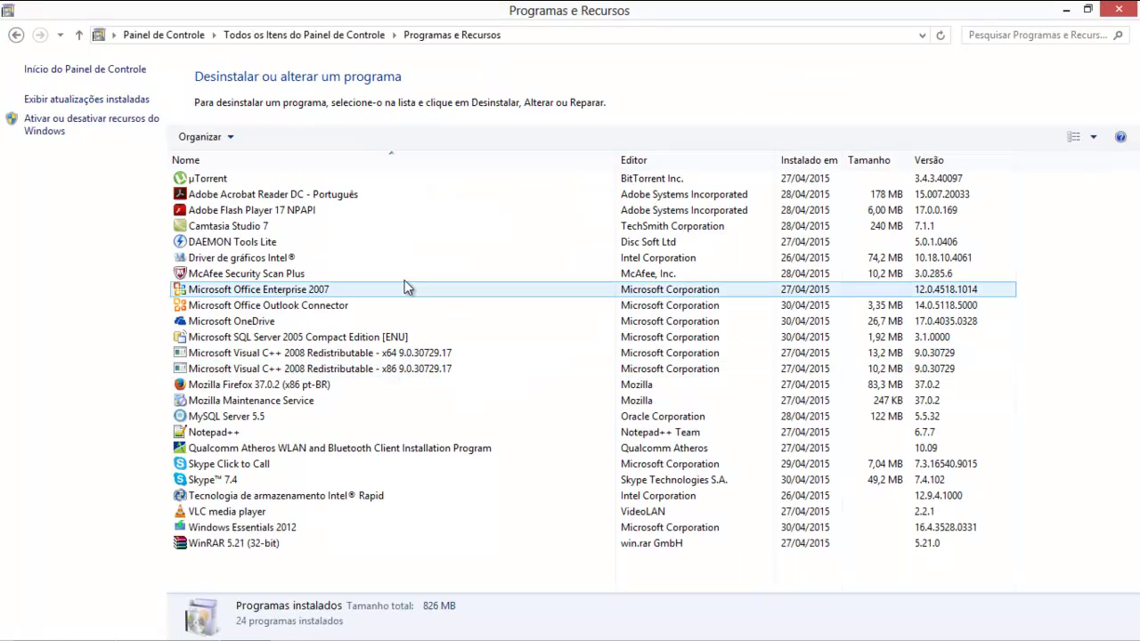
Step: Uninstall Notepad++ using the Português Brasileiro uninstaller language and close the remaining windows
right_click(205, 435)
click(111, 443)
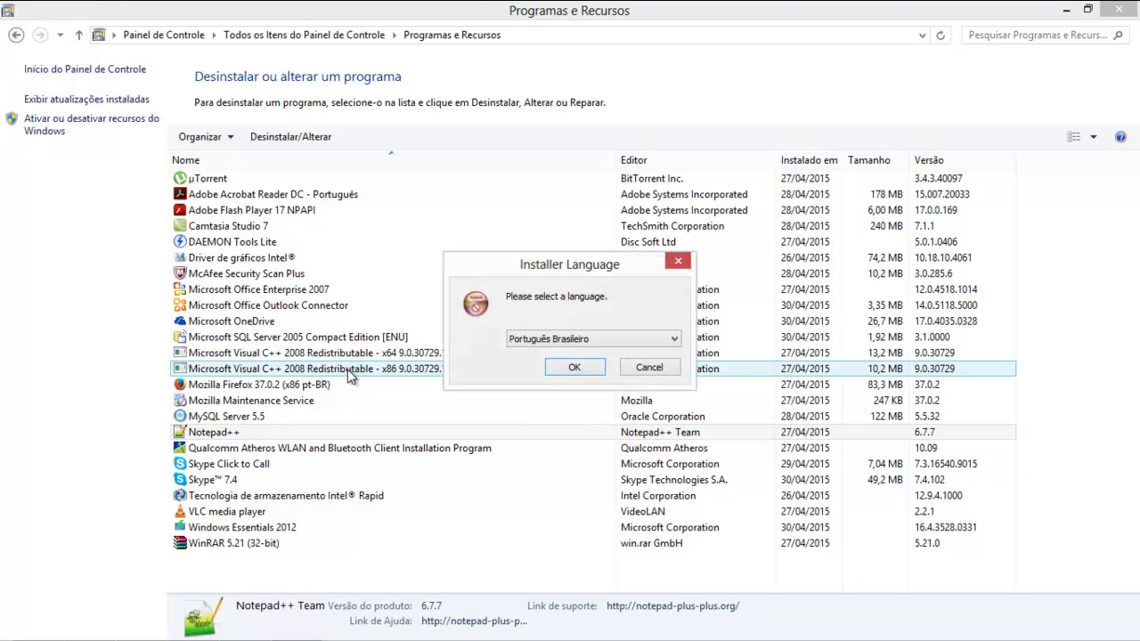
click(575, 367)
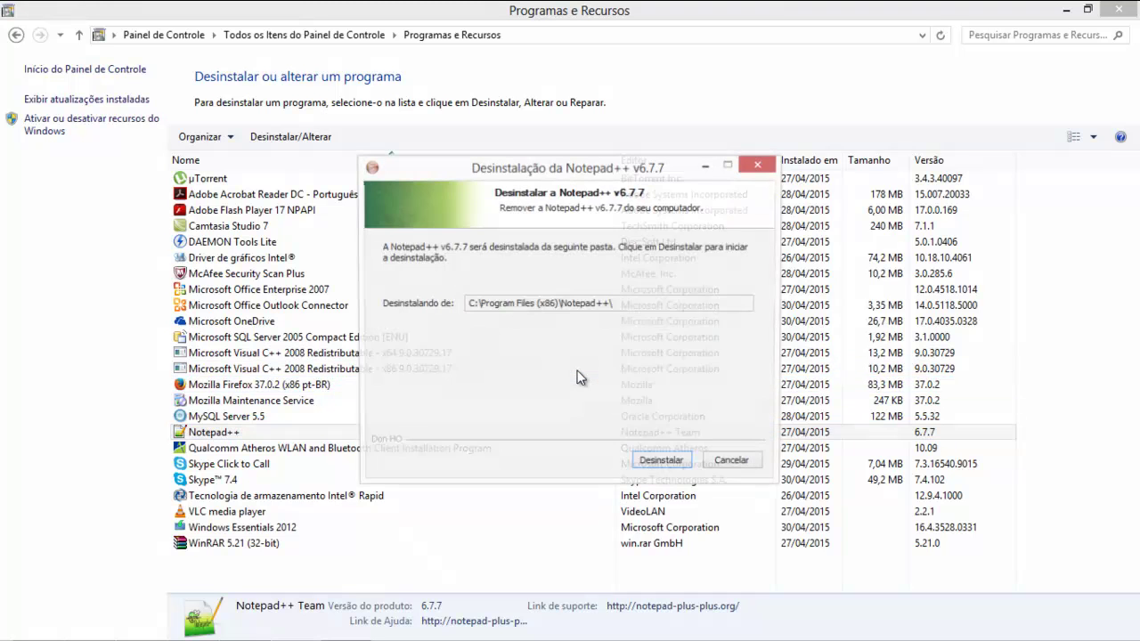
click(664, 463)
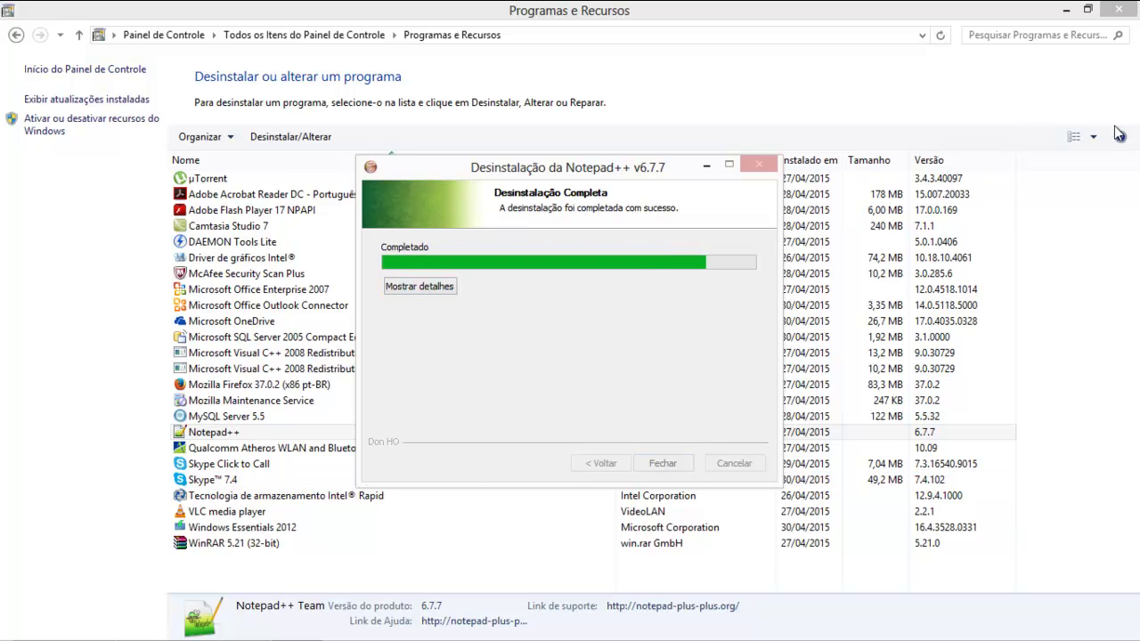
click(663, 463)
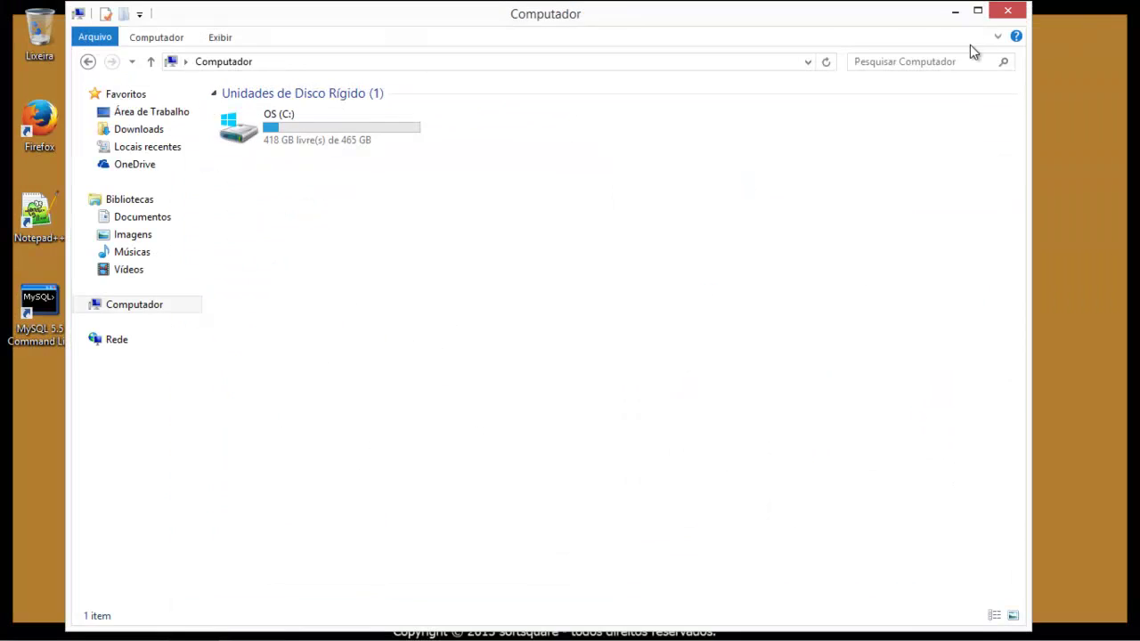
click(1008, 10)
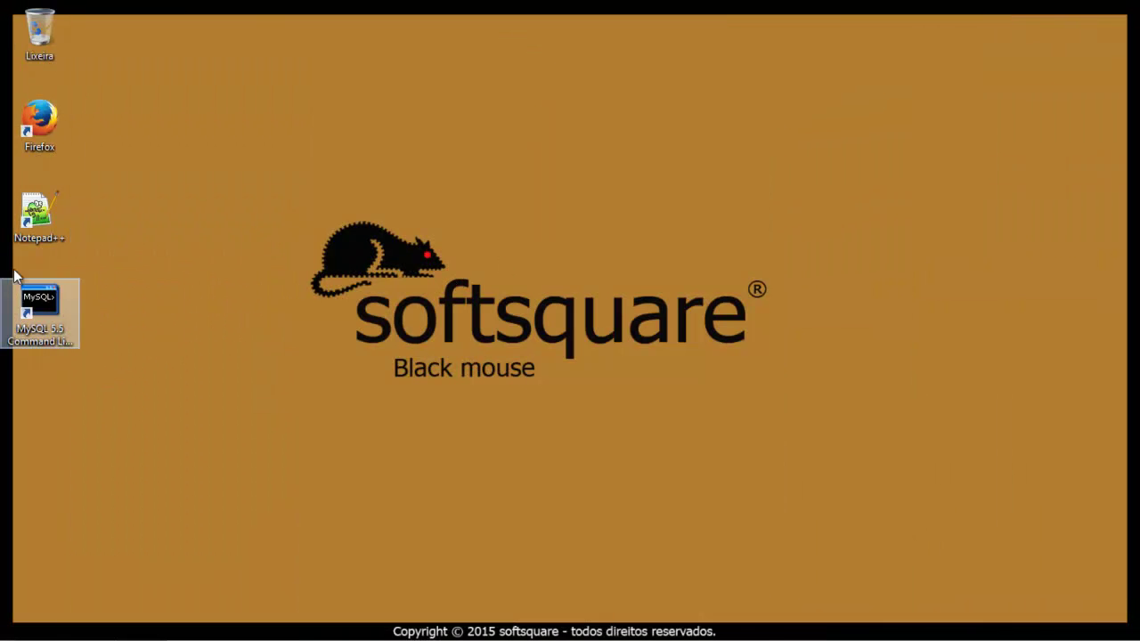
Step: Switch to Firefox, restore its window from full screen and move it away from the desktop icons
mouse_move(133, 611)
click(129, 541)
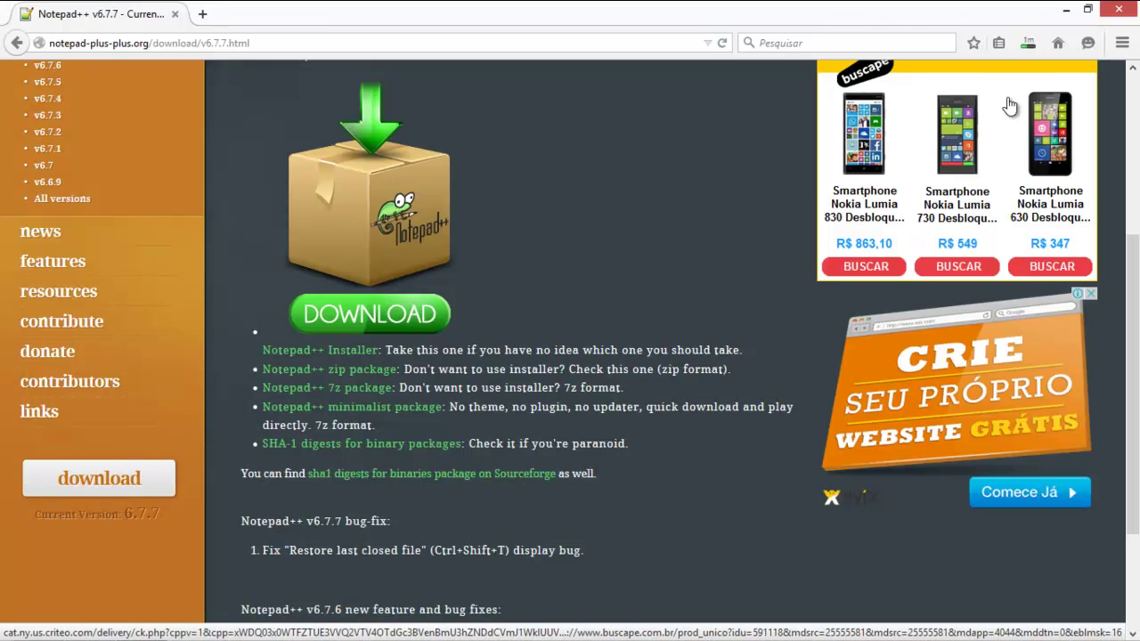
click(1088, 10)
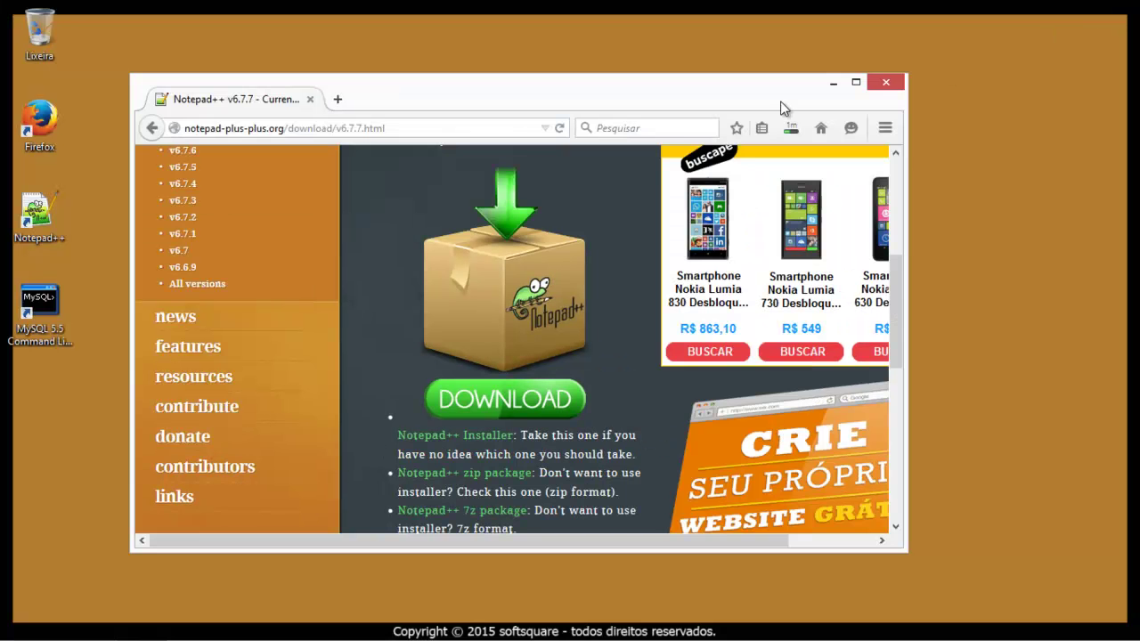
drag(622, 97, 907, 70)
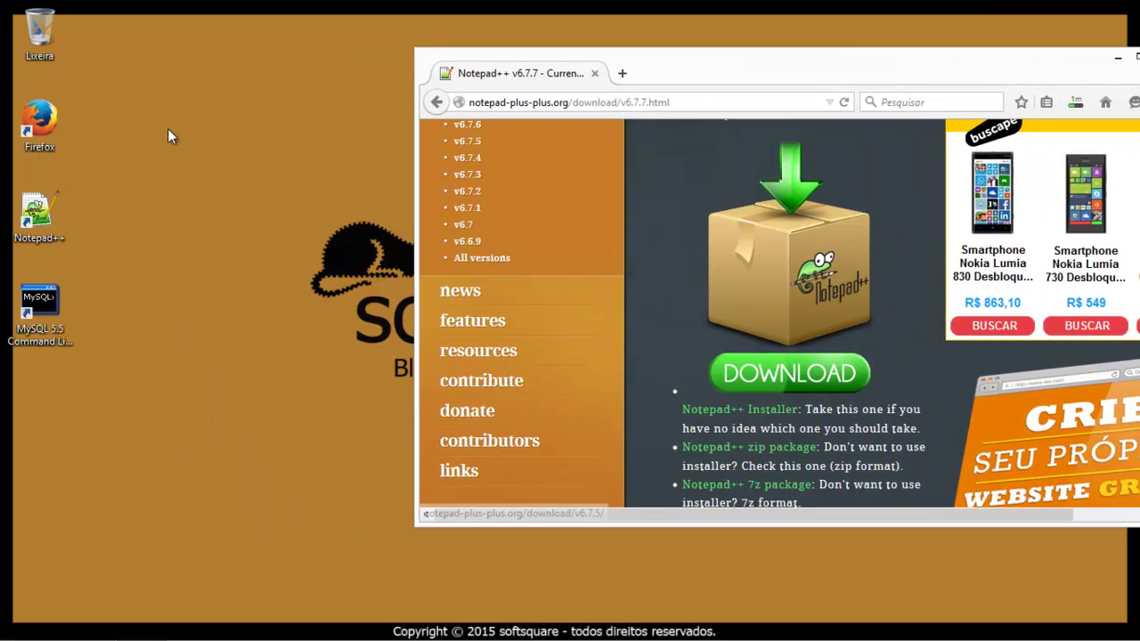
Step: Create a new folder on the desktop and name it web
right_click(170, 129)
mouse_move(111, 287)
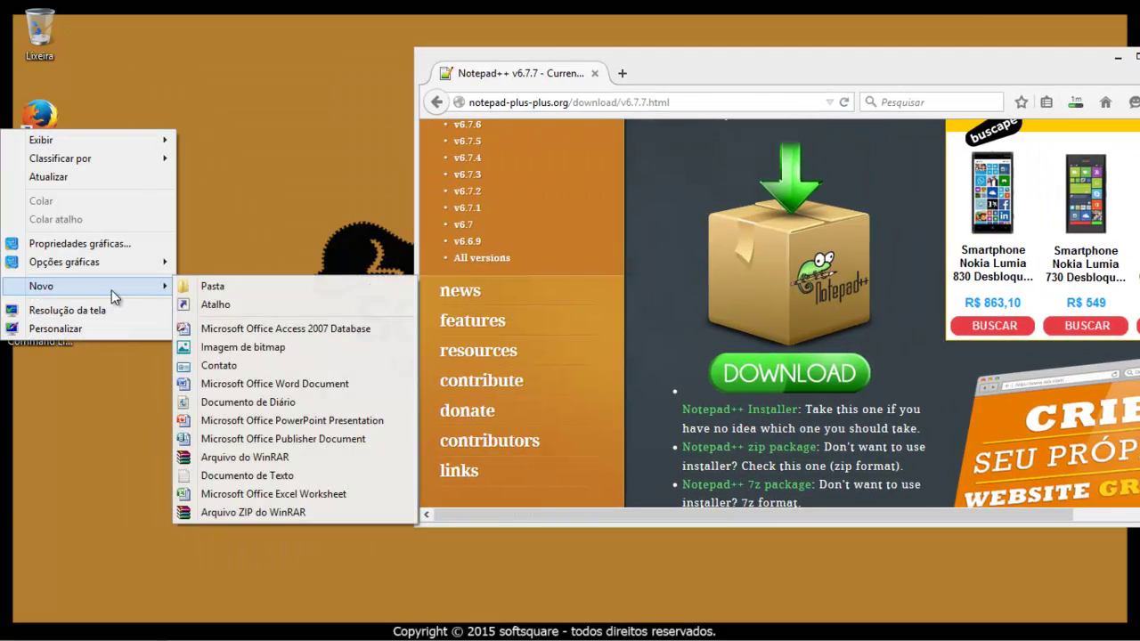
click(238, 285)
text(WEB)
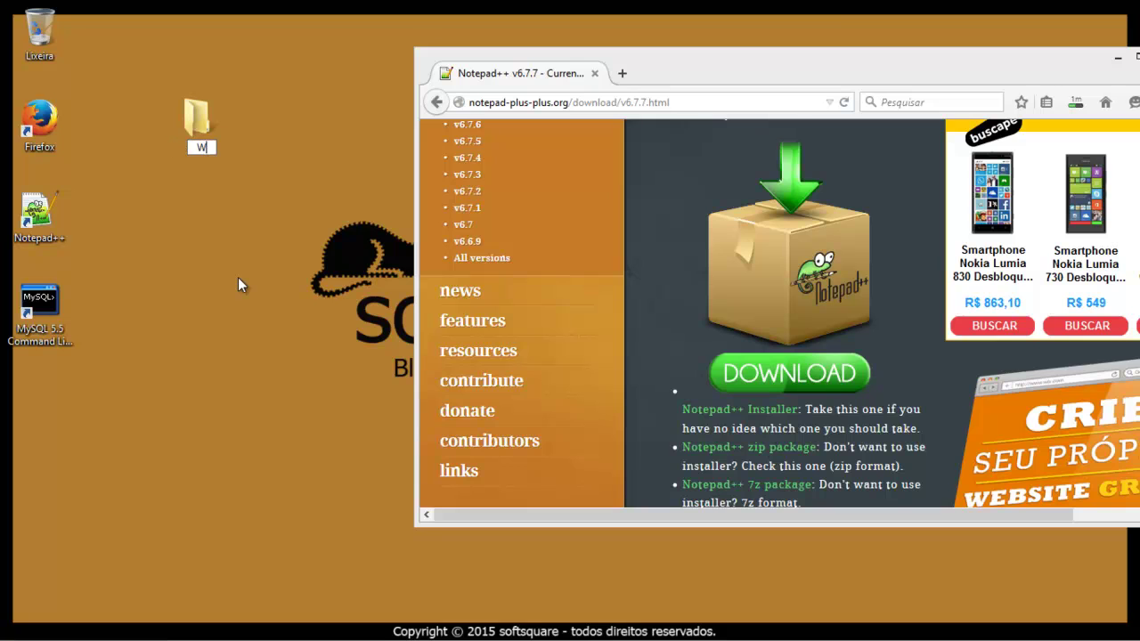
key(BackSpace)
key(BackSpace)
key(BackSpace)
text(web)
key(Return)
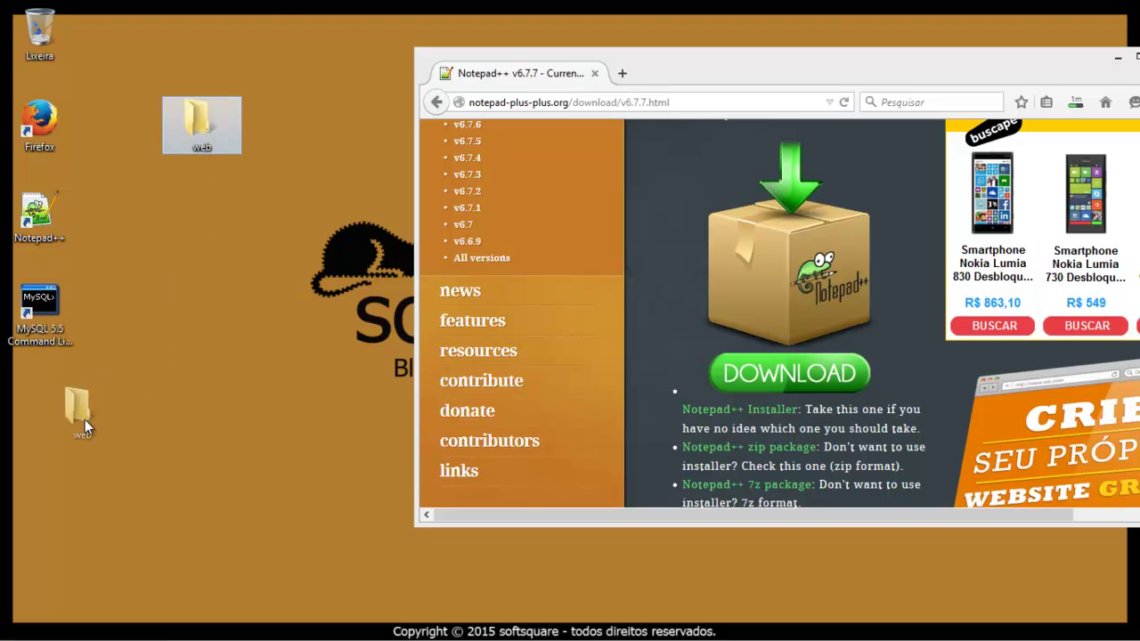
Step: Place the web folder directly below the MySQL 5.5 shortcut on the desktop
drag(85, 419, 125, 412)
drag(41, 395, 41, 395)
click(174, 408)
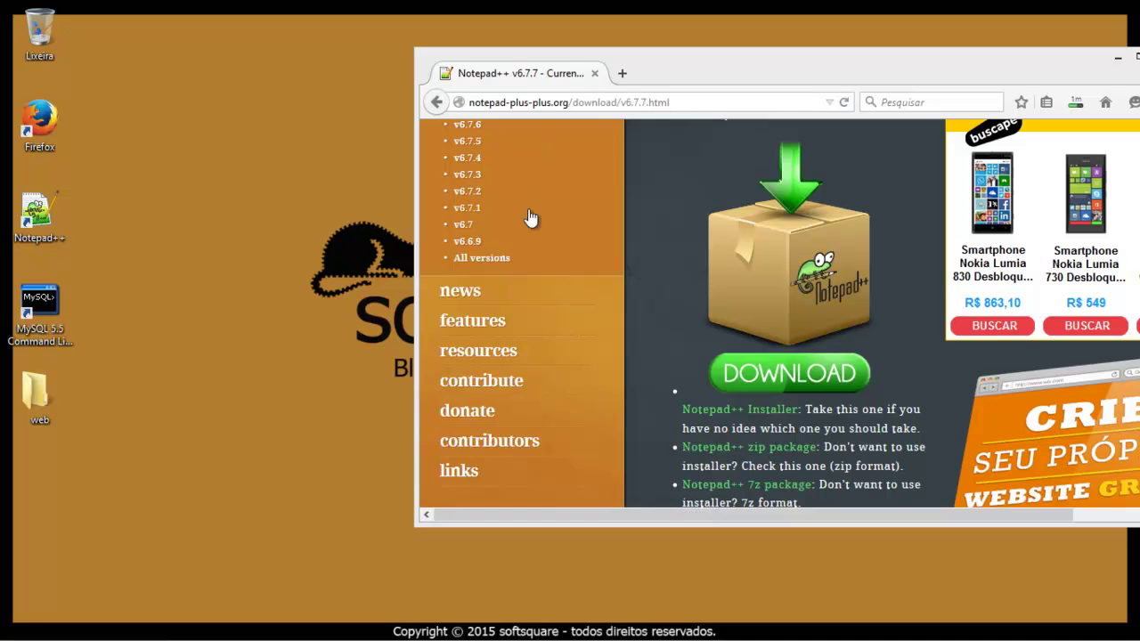
Step: Minimize the Notepad++ download page and bring up the downloads library window, moved clear of the desktop icons
drag(826, 62, 666, 33)
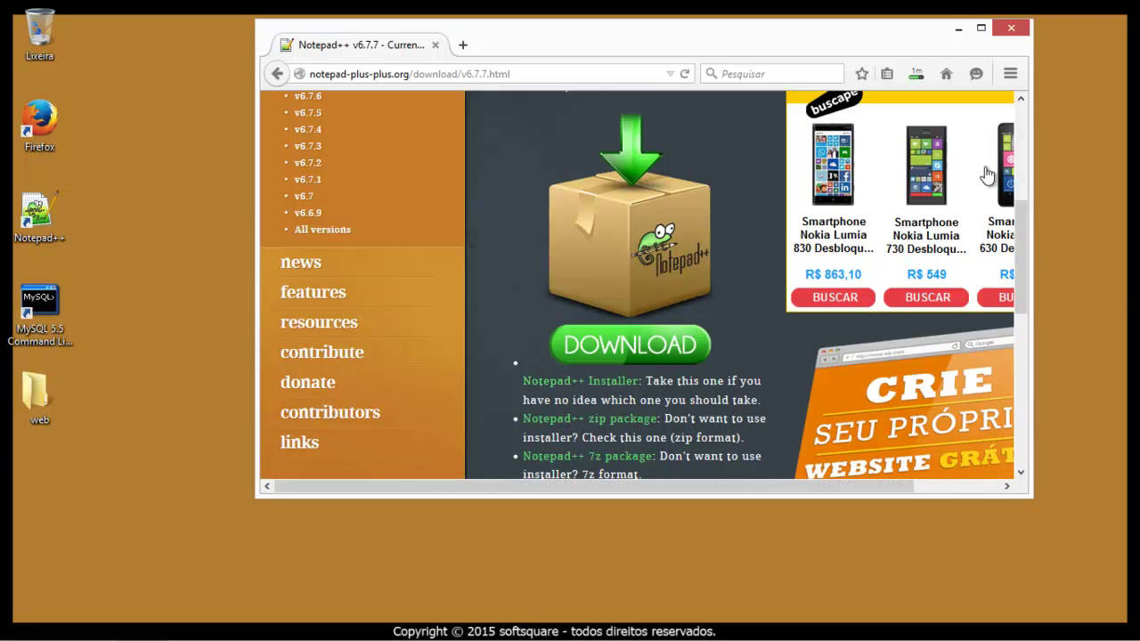
click(957, 30)
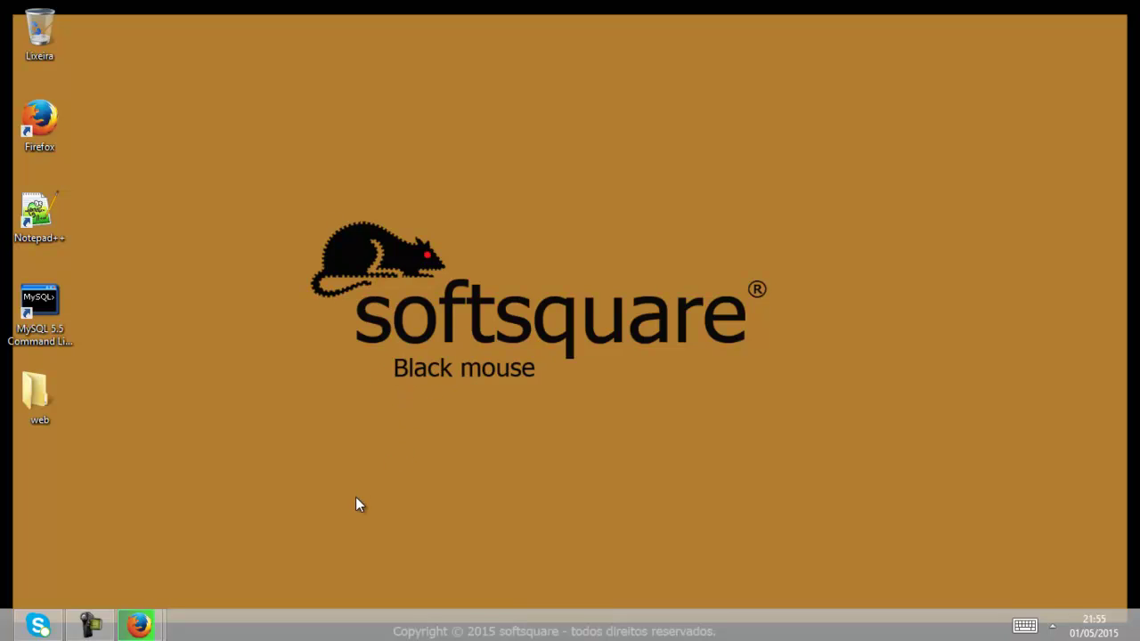
mouse_move(139, 626)
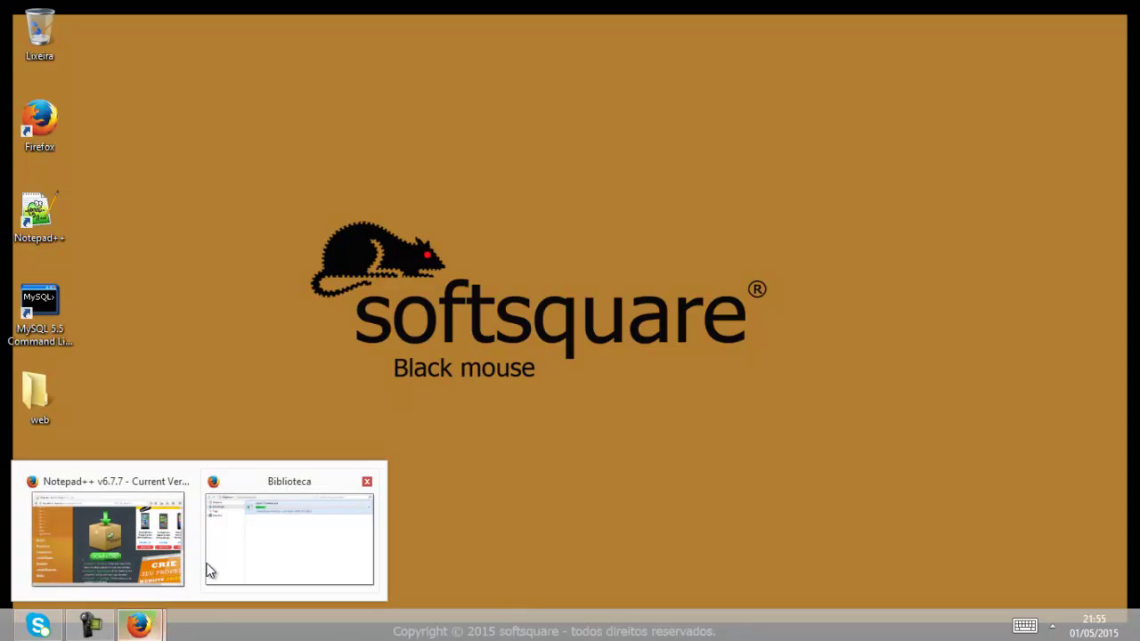
click(303, 540)
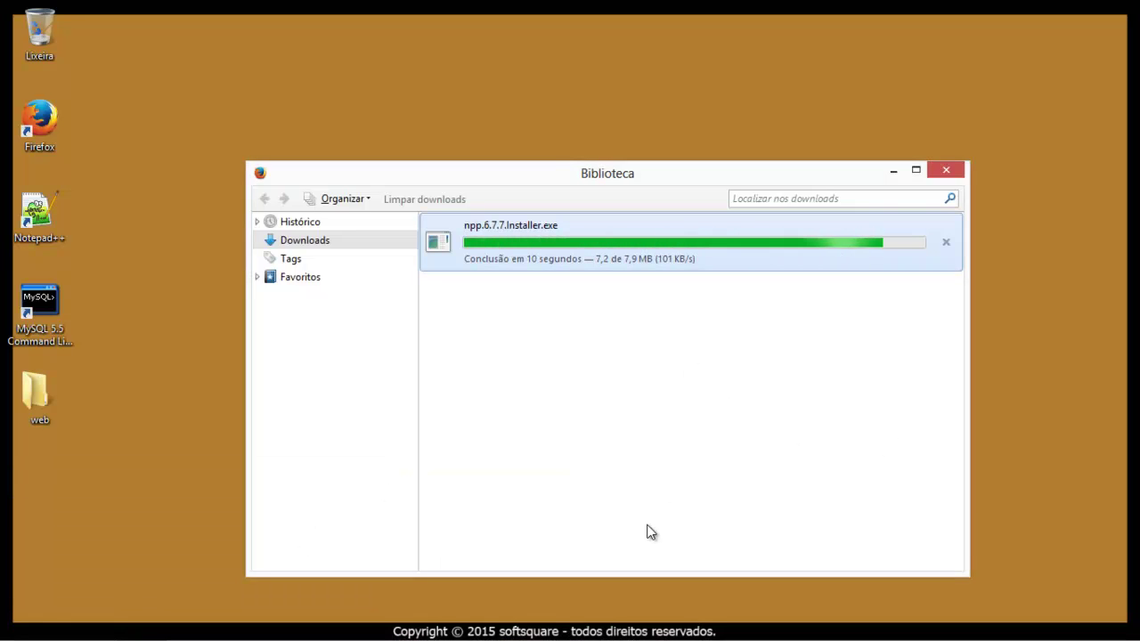
drag(453, 189, 568, 156)
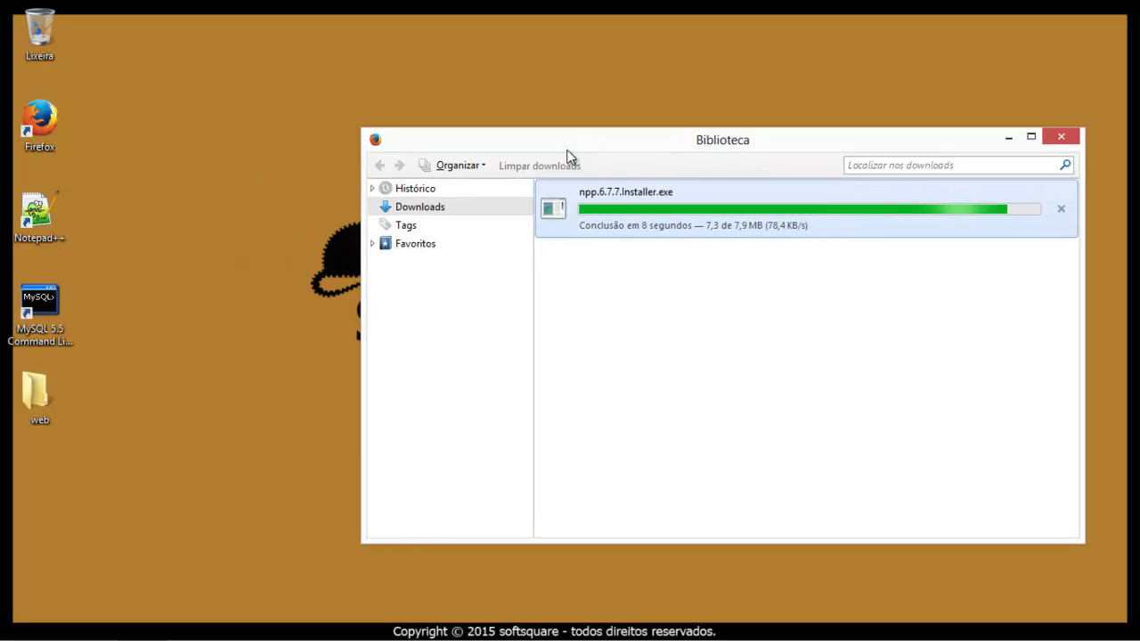
click(213, 198)
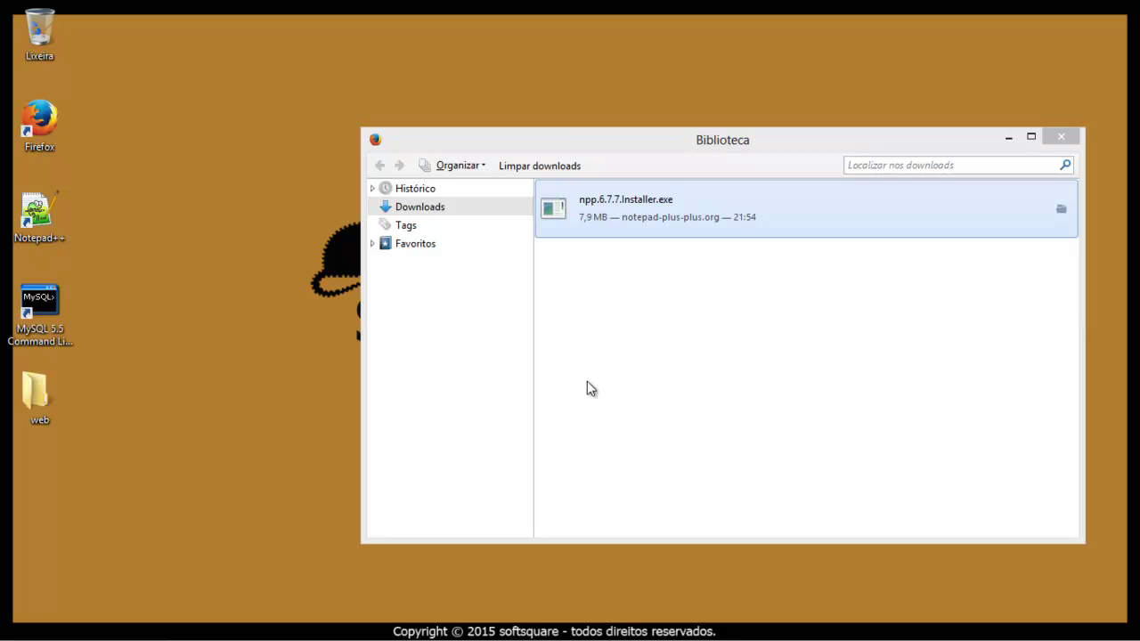
Step: Run the downloaded npp.6.7.7.Installer.exe with Português Brasileiro as the installer language and accept the licence agreement
mouse_move(1092, 632)
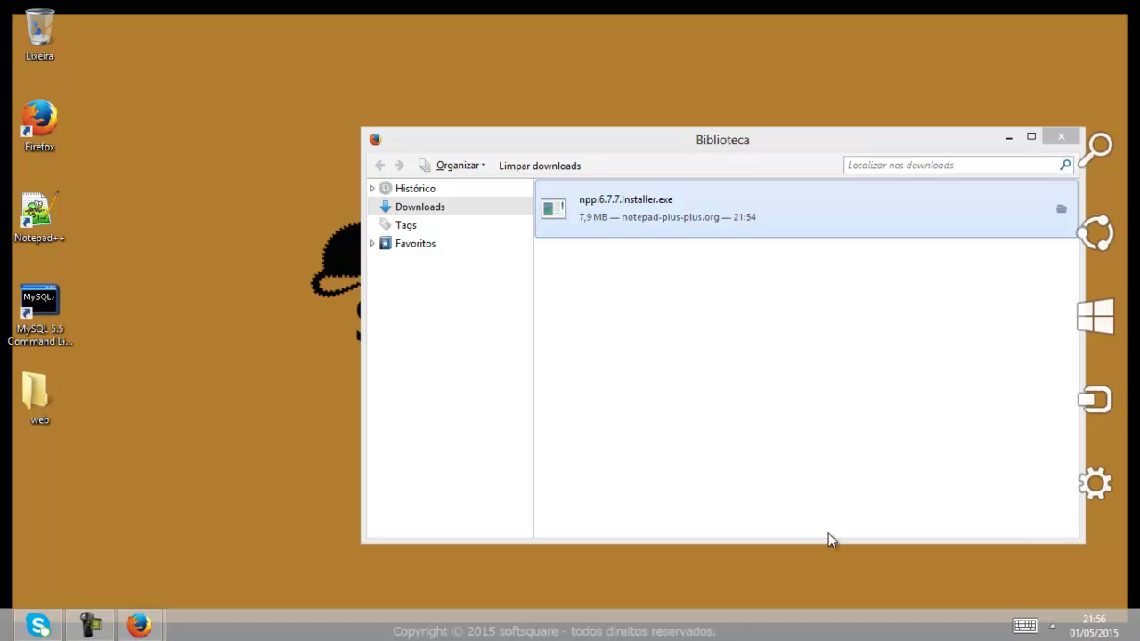
right_click(660, 211)
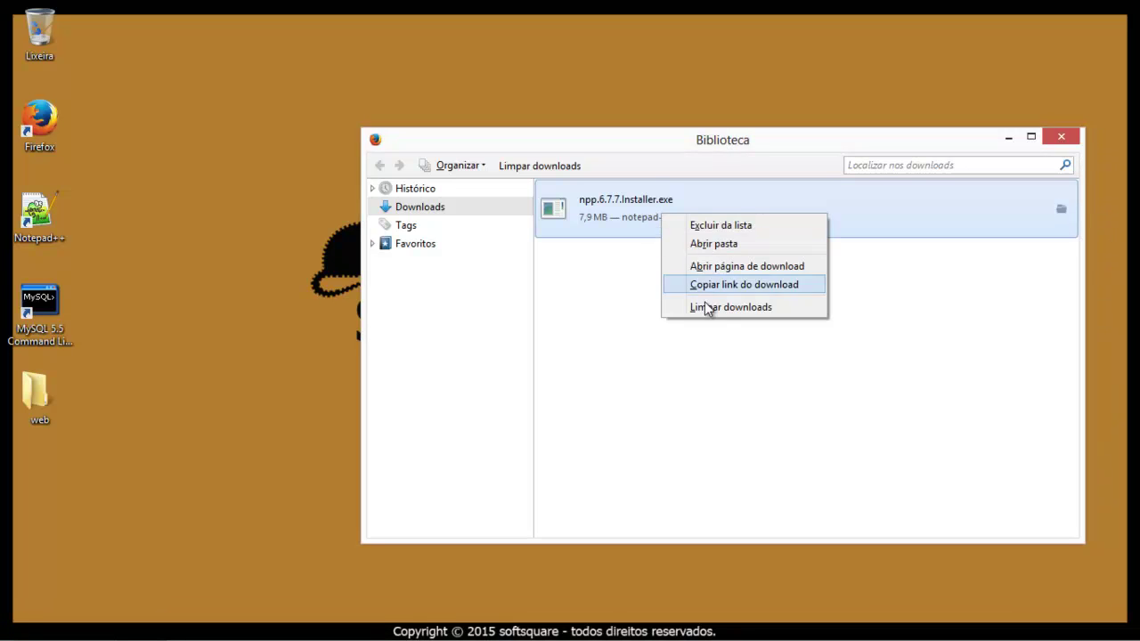
click(628, 338)
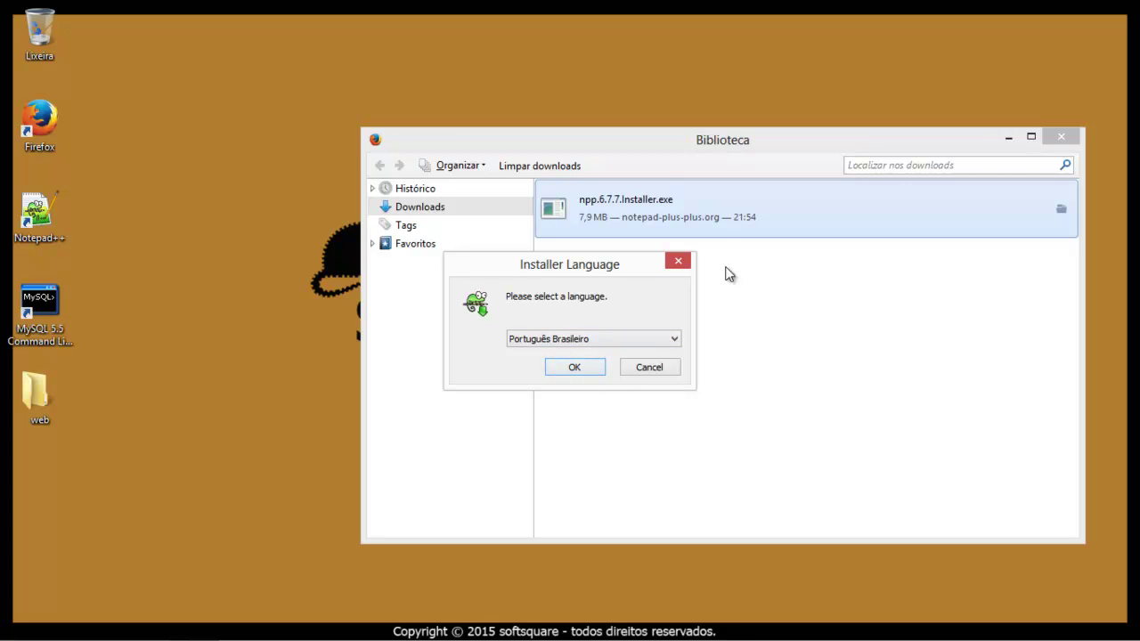
click(570, 365)
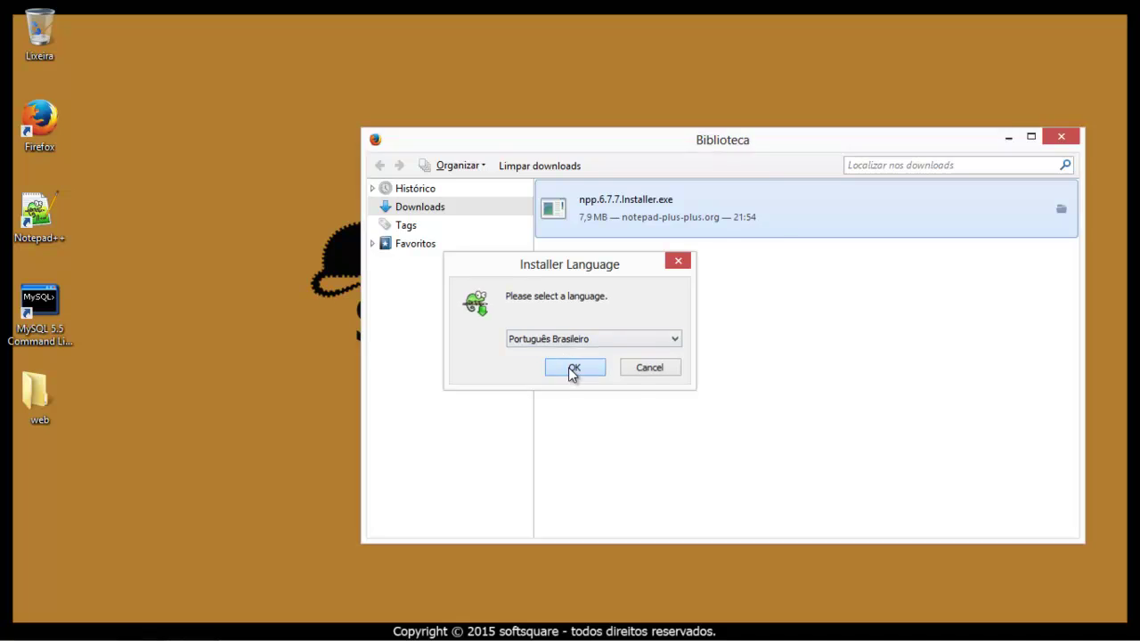
click(662, 464)
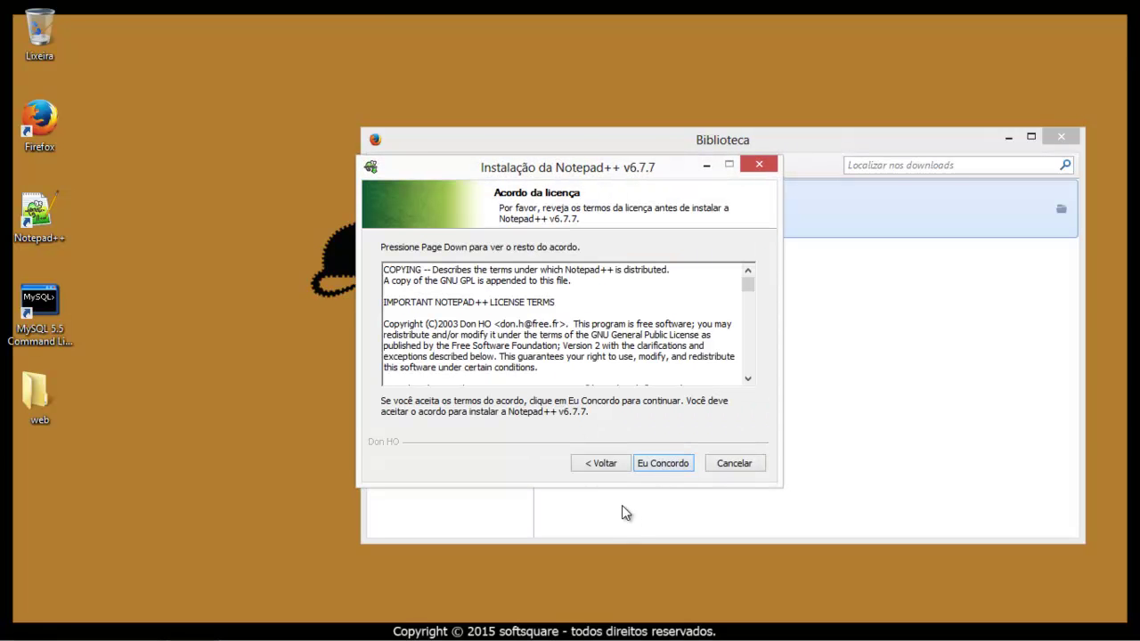
click(661, 464)
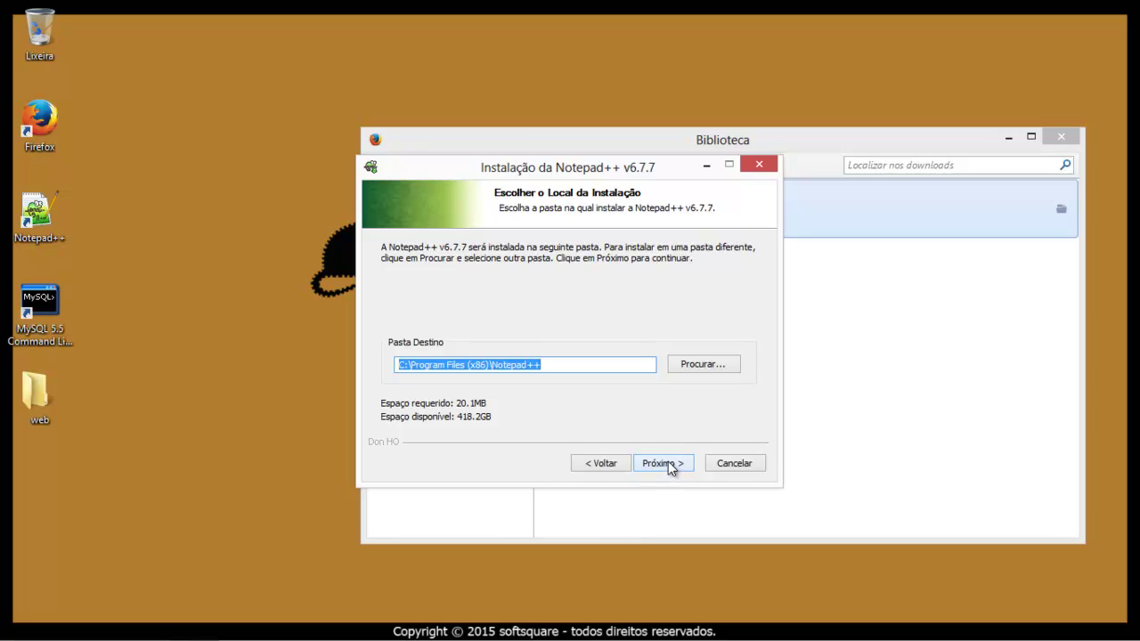
Step: Install Notepad++ into C:\Program Files (x86)\Notepad++ with the preselected components and a desktop shortcut, then finish and launch it
click(668, 468)
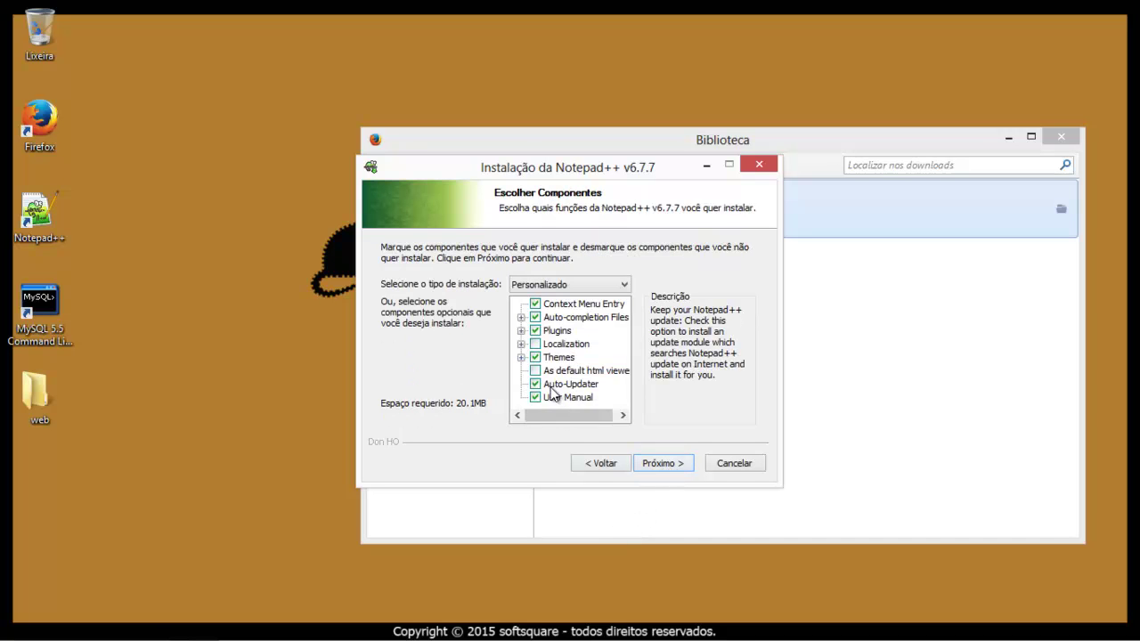
click(534, 356)
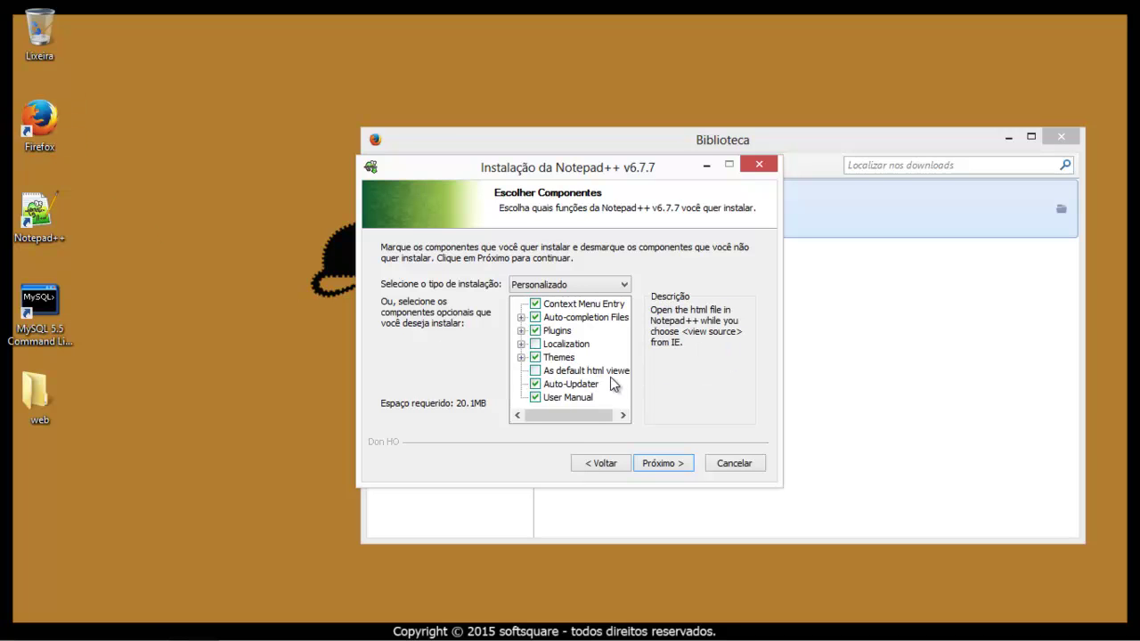
drag(574, 415, 539, 423)
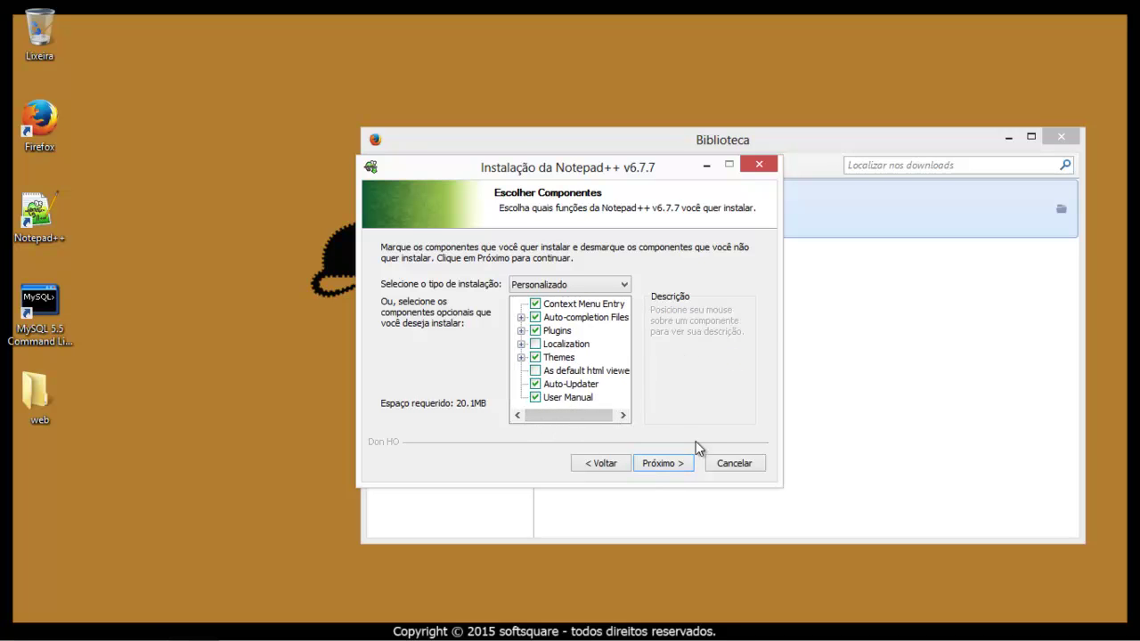
click(670, 462)
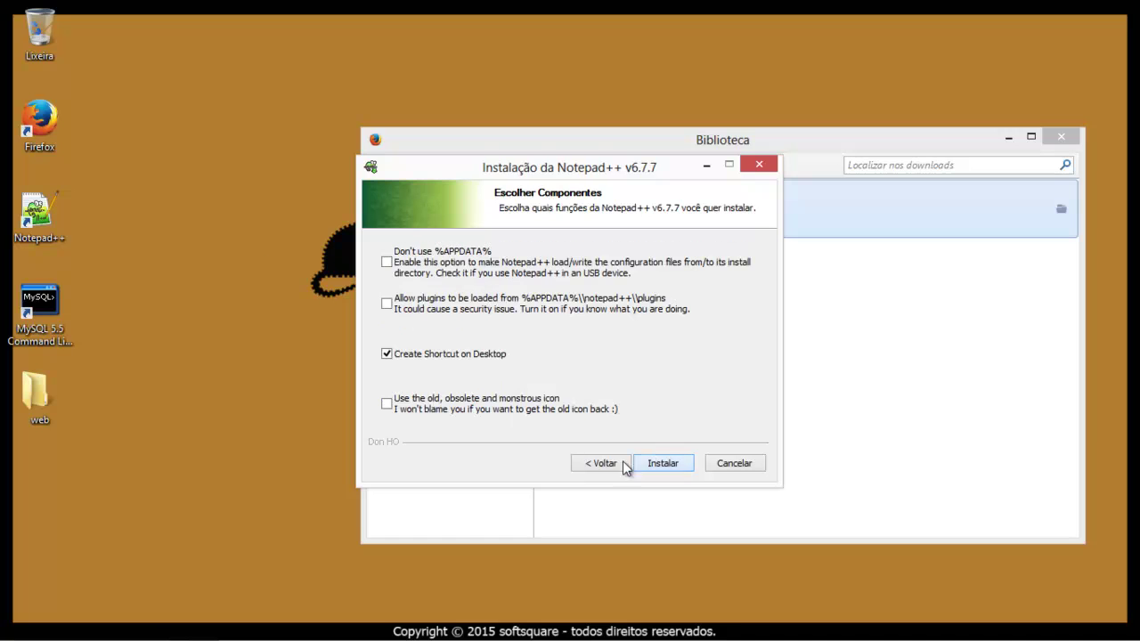
click(665, 463)
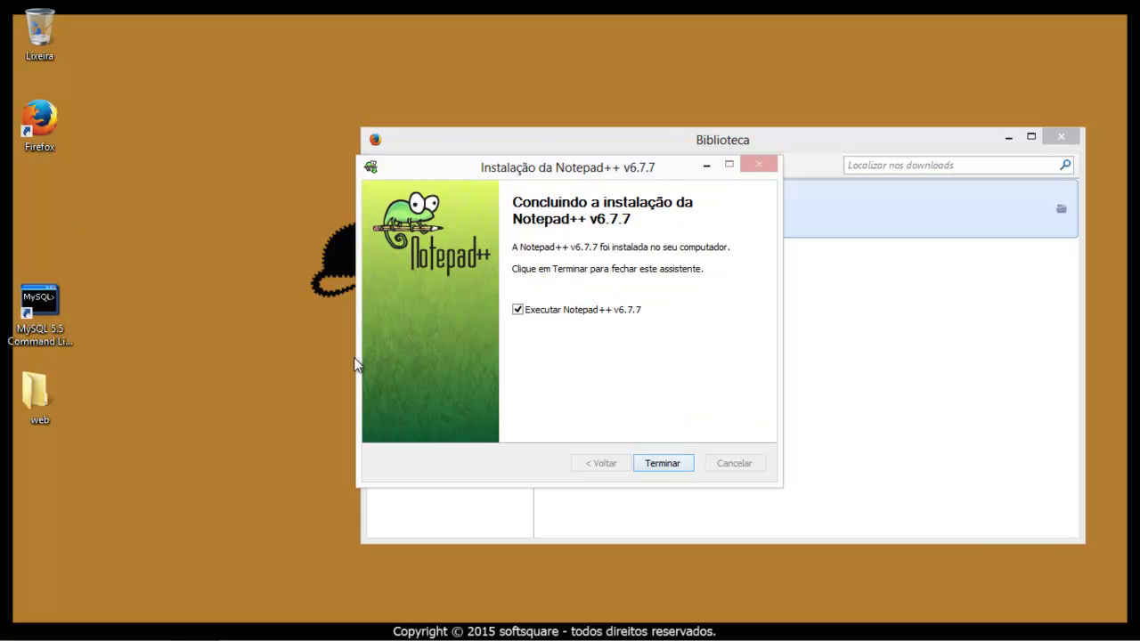
click(653, 463)
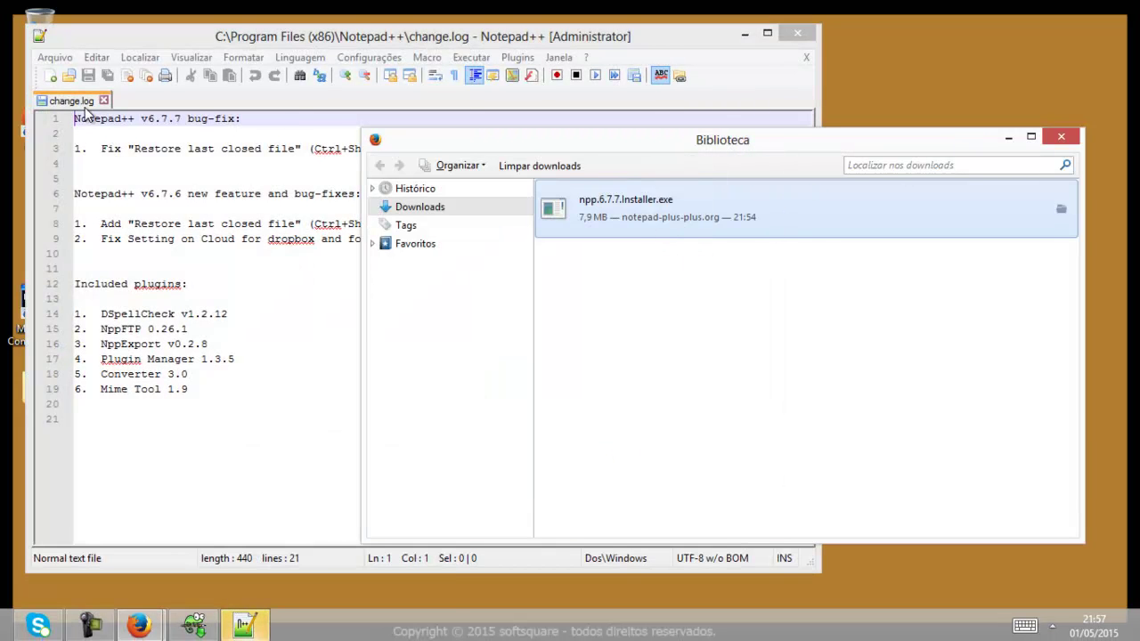
Step: Close change.log and Notepad++, the downloads library window and the leftover installer language dialog
click(104, 101)
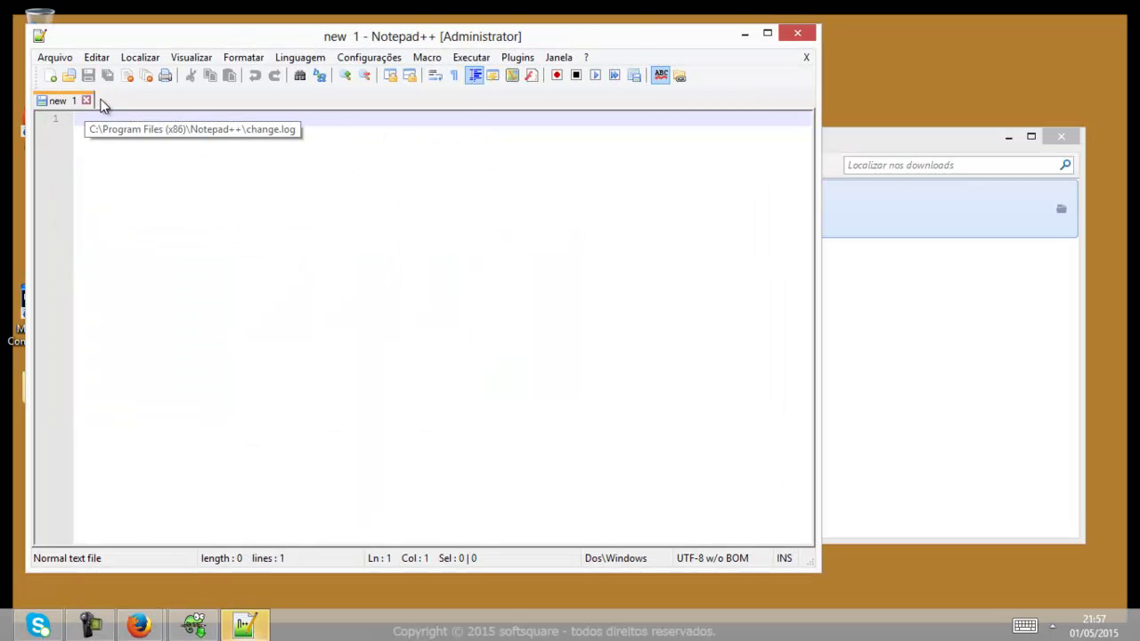
click(794, 31)
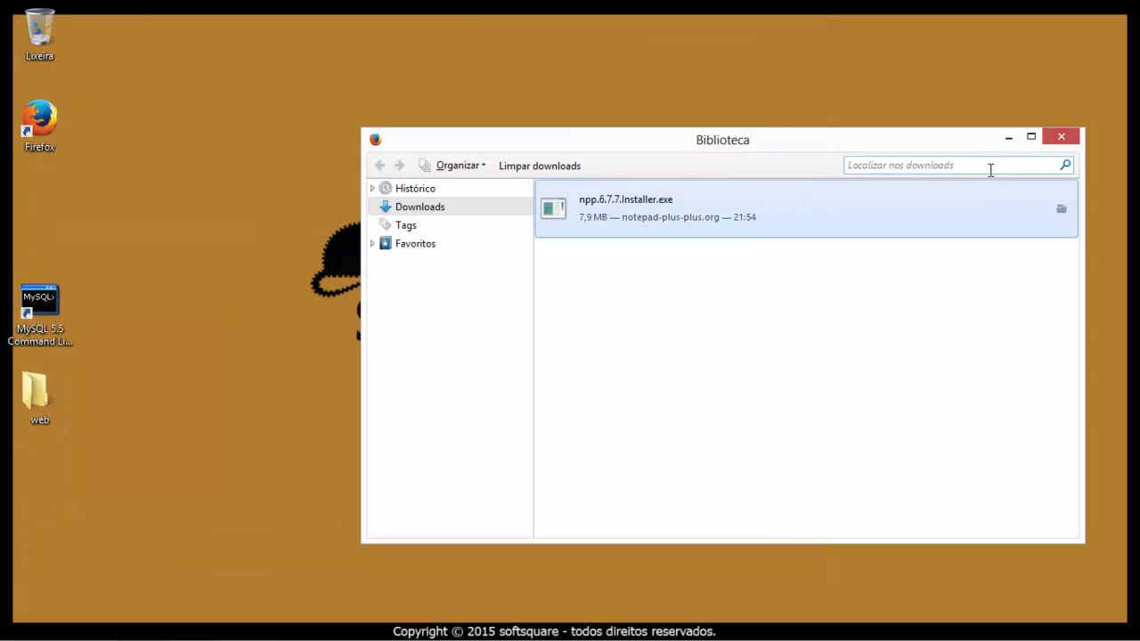
click(1062, 137)
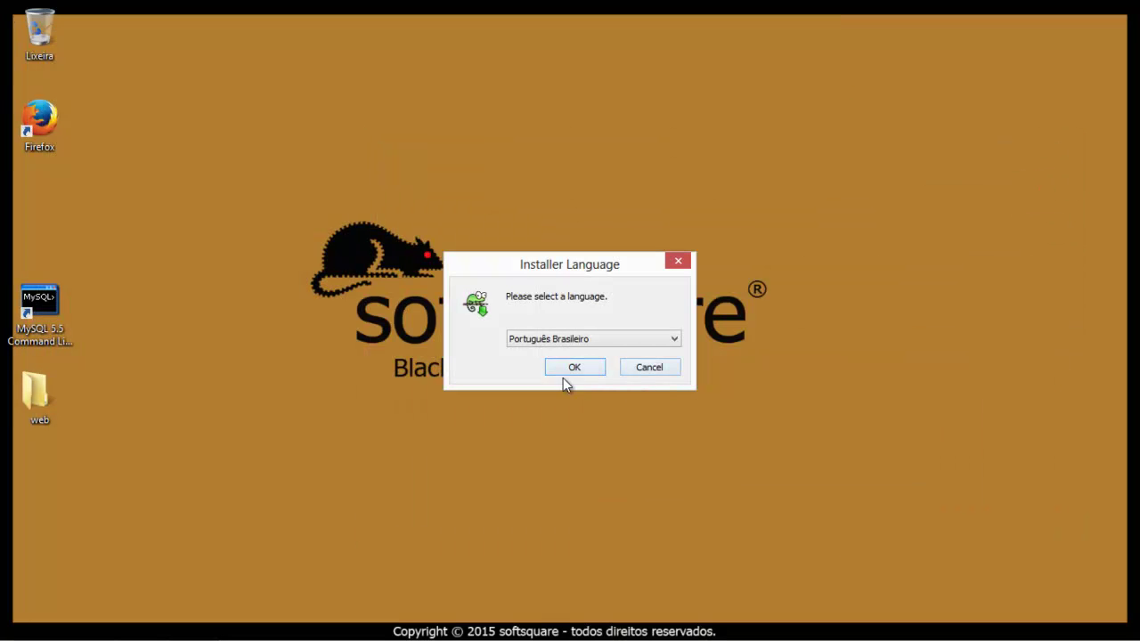
click(638, 368)
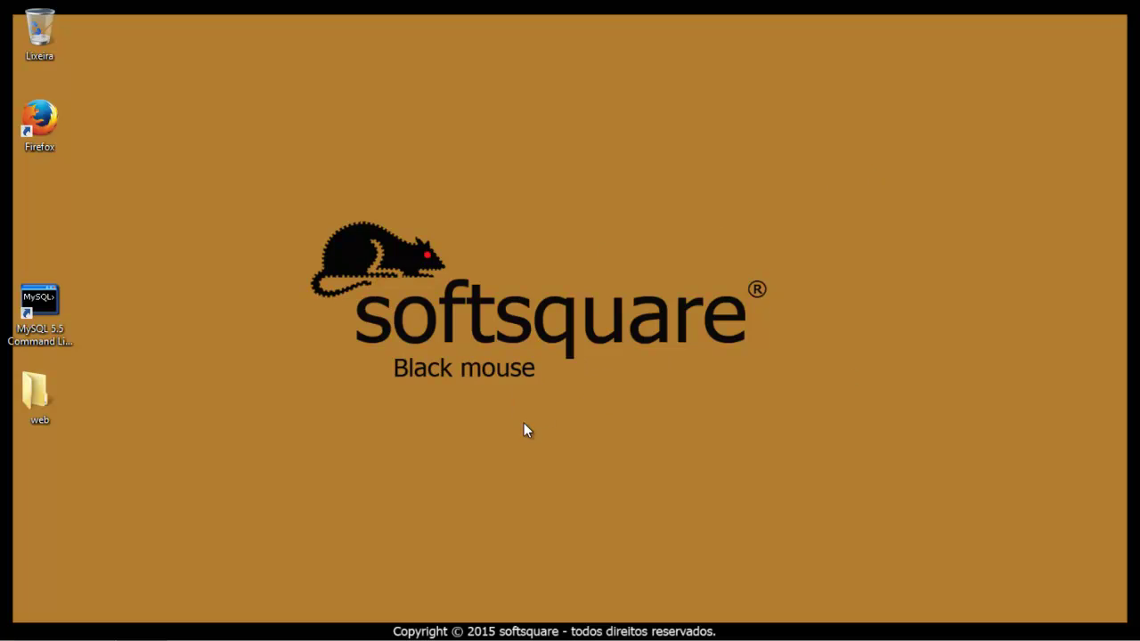
Step: Search the applications for "not", open the file location of Notepad++ and close its window
click(1098, 155)
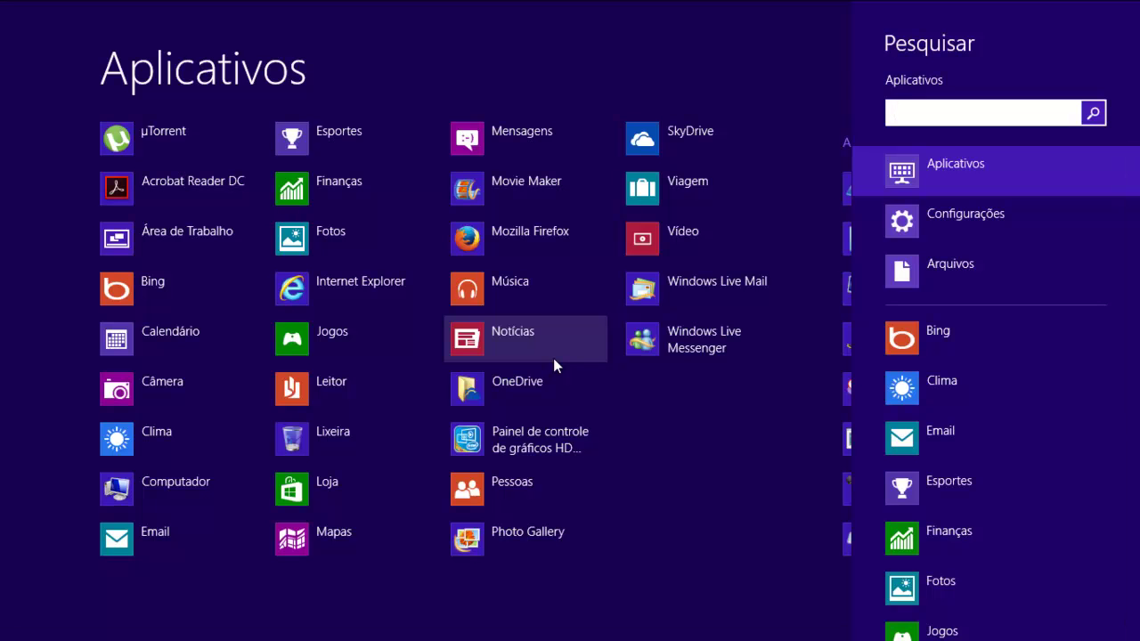
text(not)
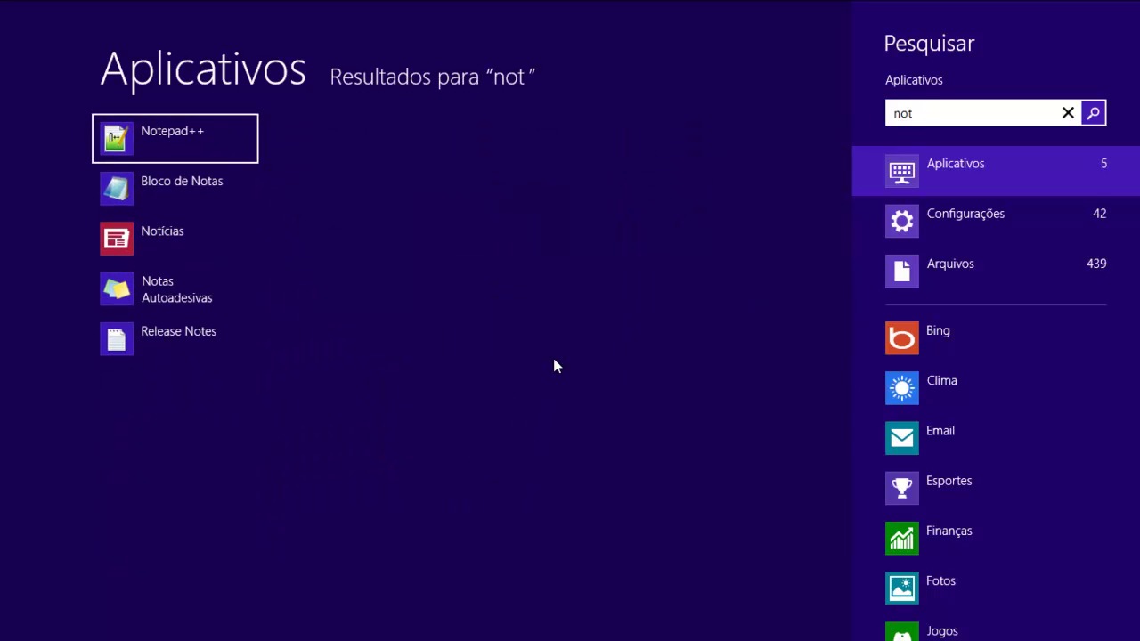
right_click(145, 138)
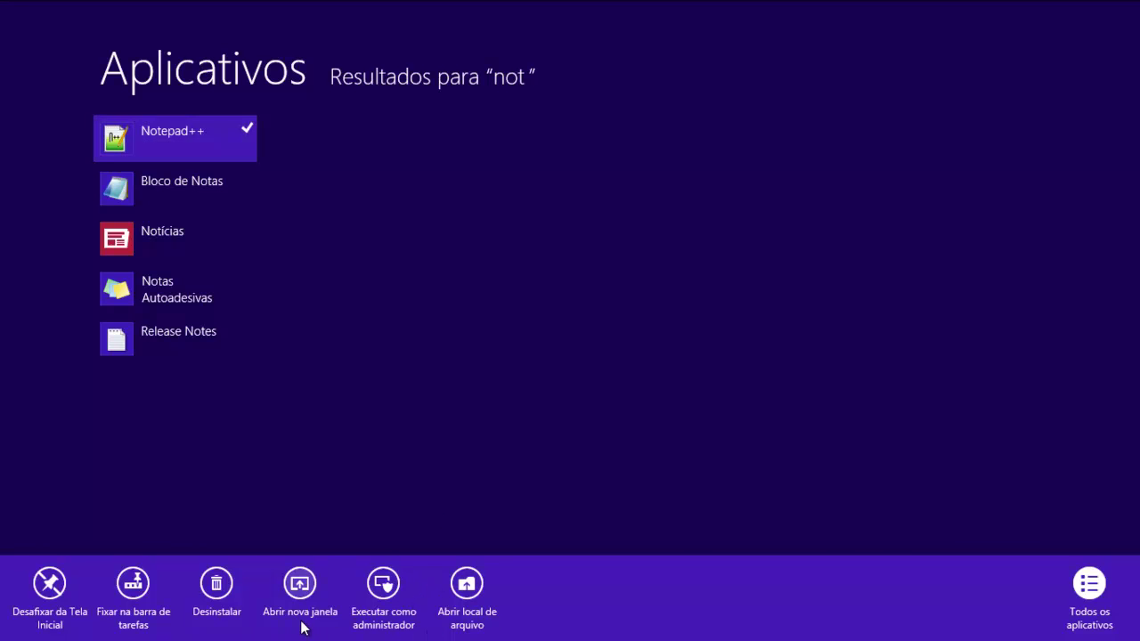
click(470, 611)
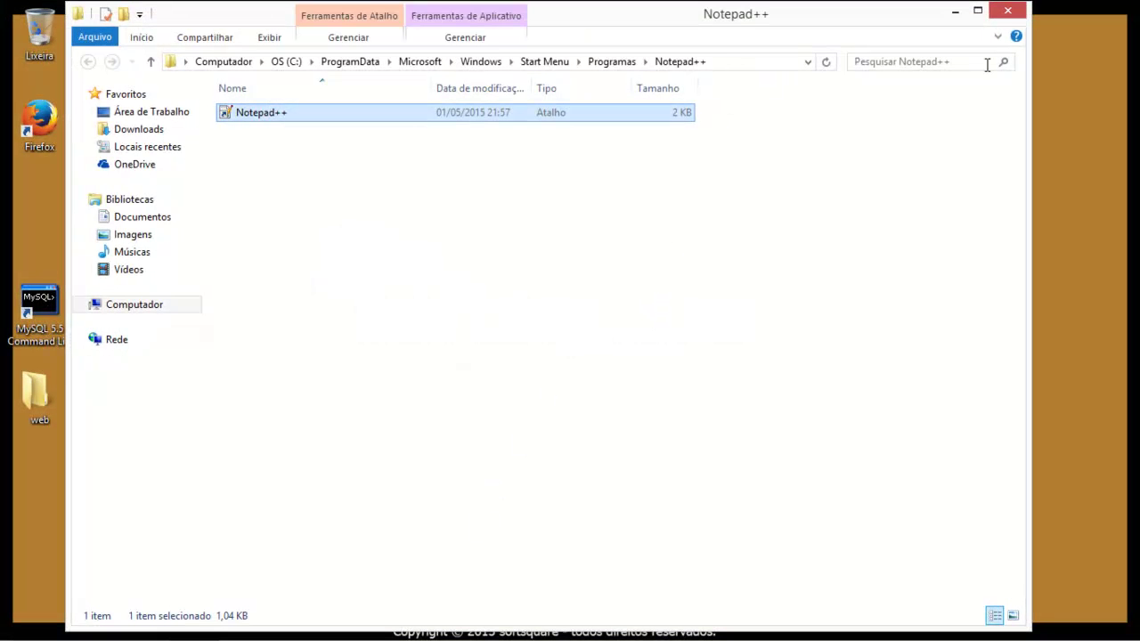
click(1008, 11)
Step: Open a file window from the Recycle Bin and go to C:\Arquivos de Programas (x86)\Notepad++
double_click(35, 33)
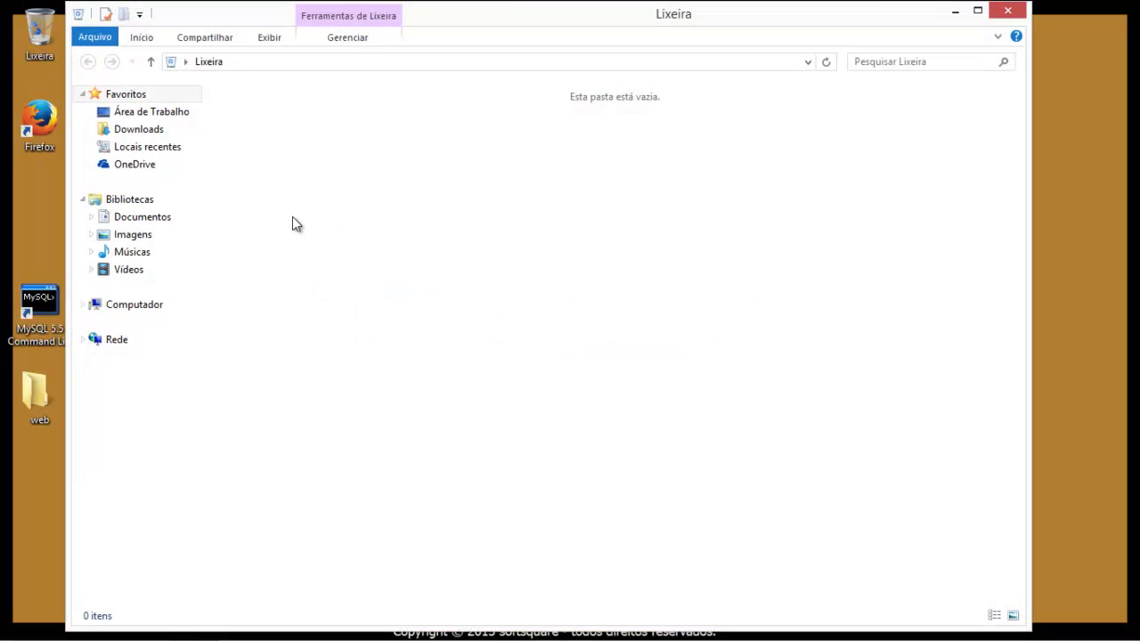
click(143, 306)
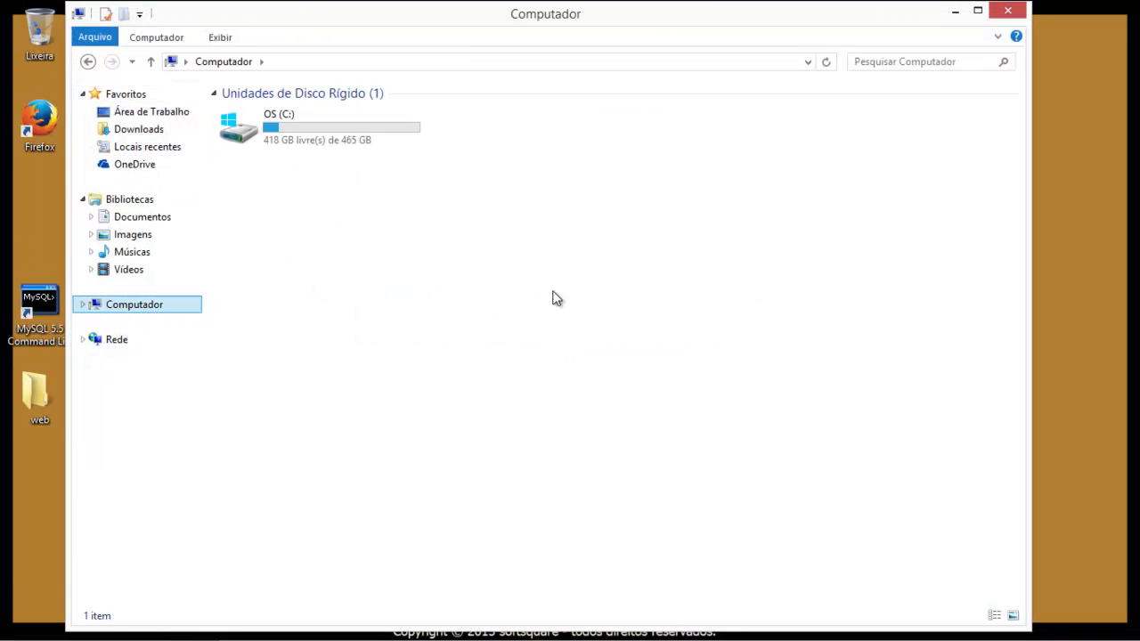
click(297, 131)
double_click(296, 131)
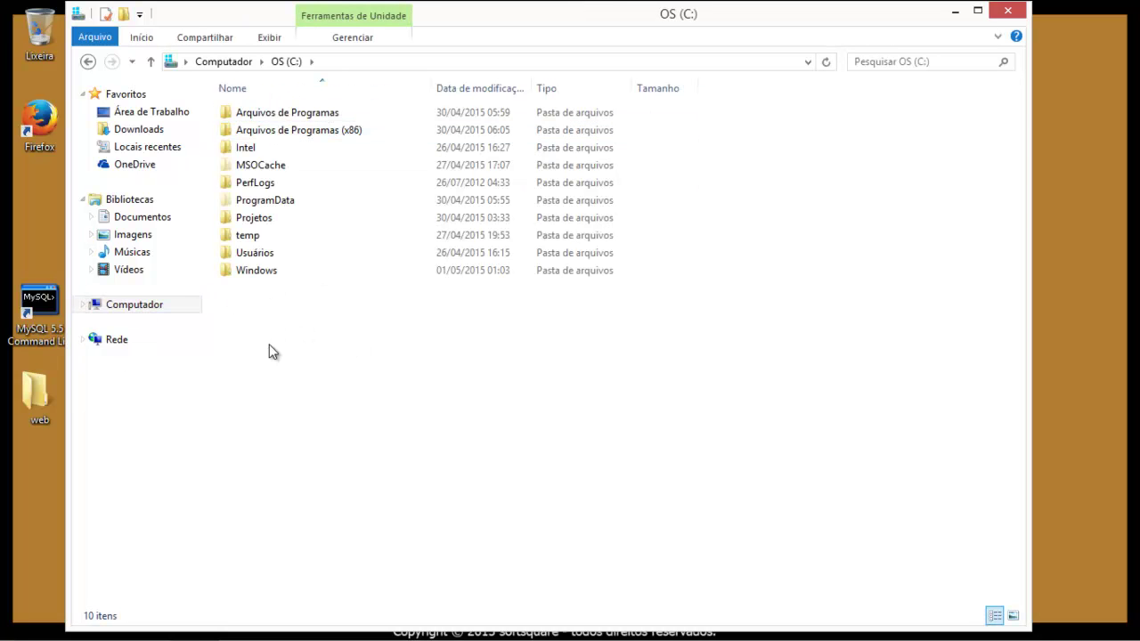
click(280, 131)
double_click(280, 132)
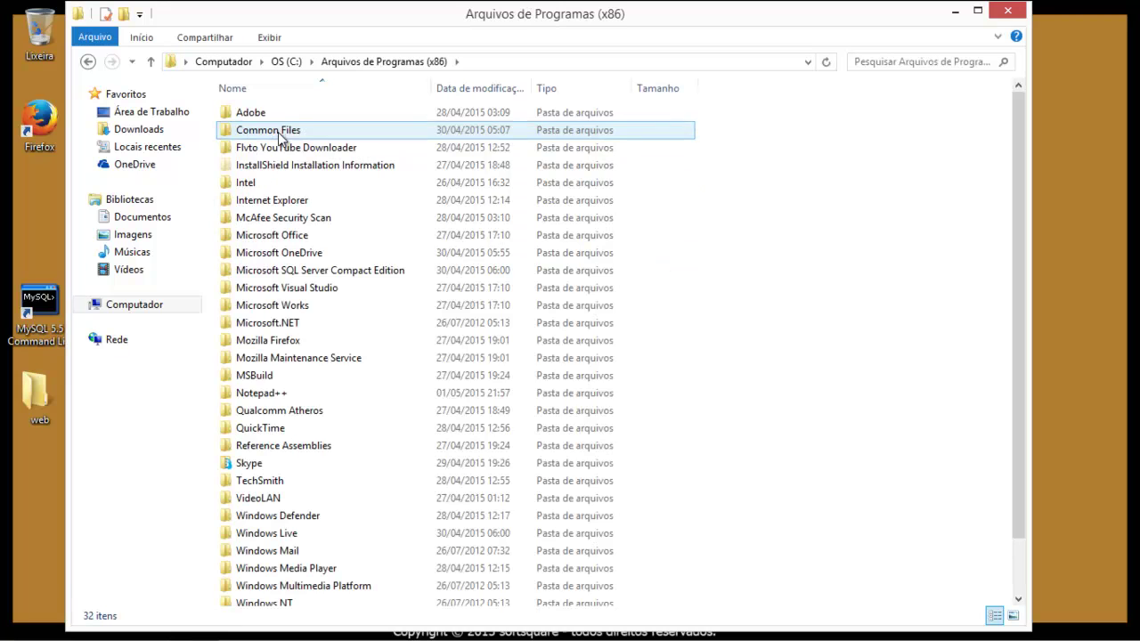
click(264, 397)
double_click(264, 397)
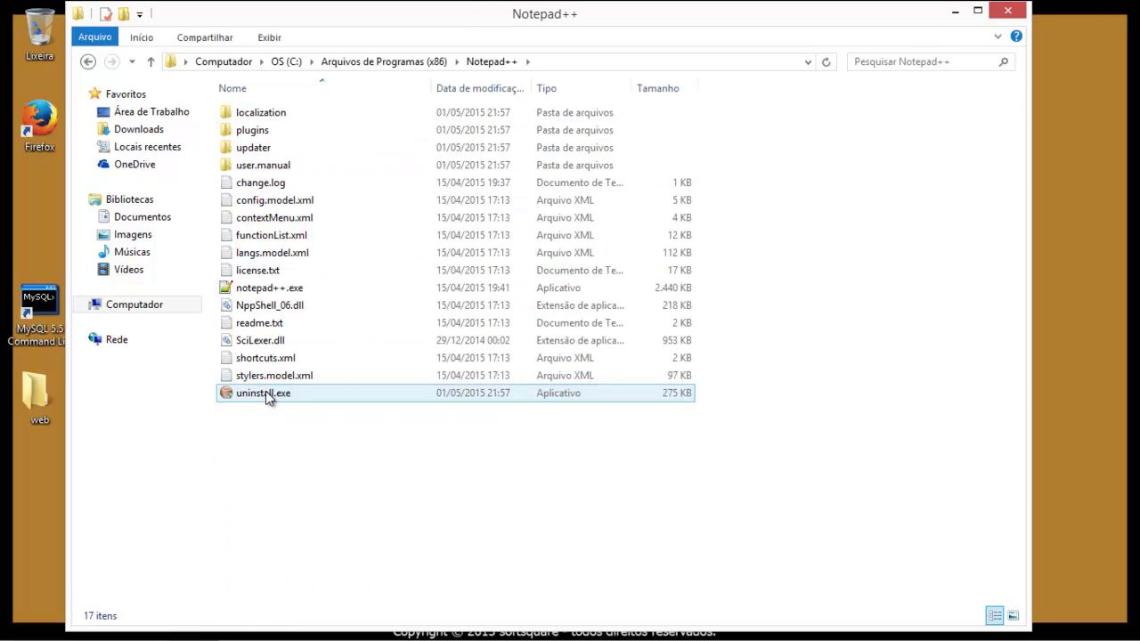
Step: Create a desktop shortcut to notepad++.exe and close the program's folder window
right_click(252, 295)
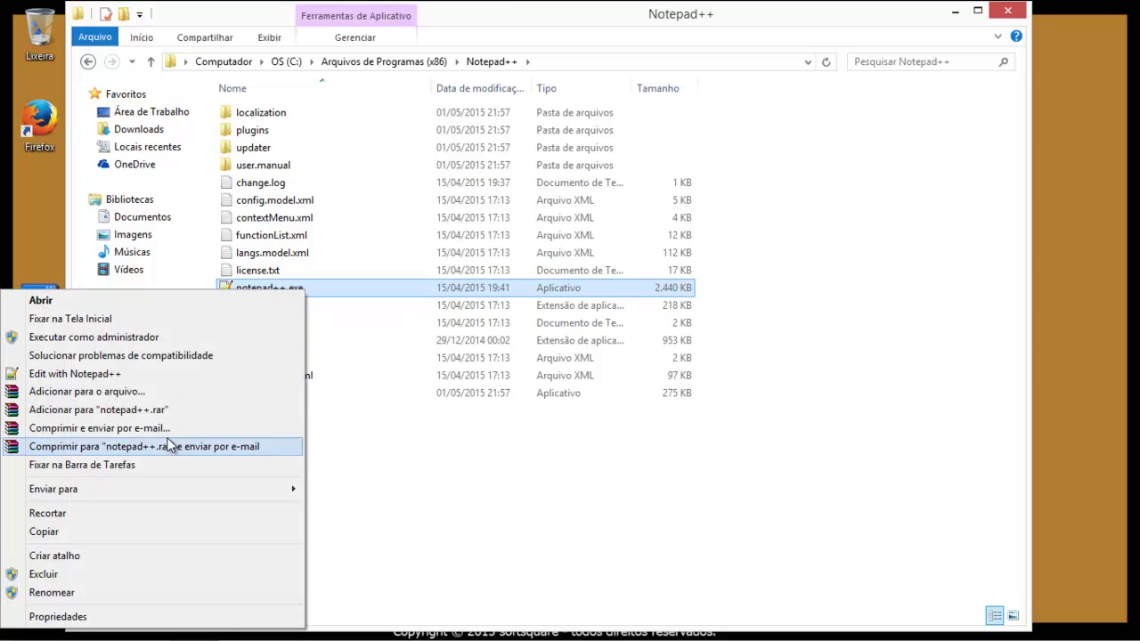
mouse_move(249, 492)
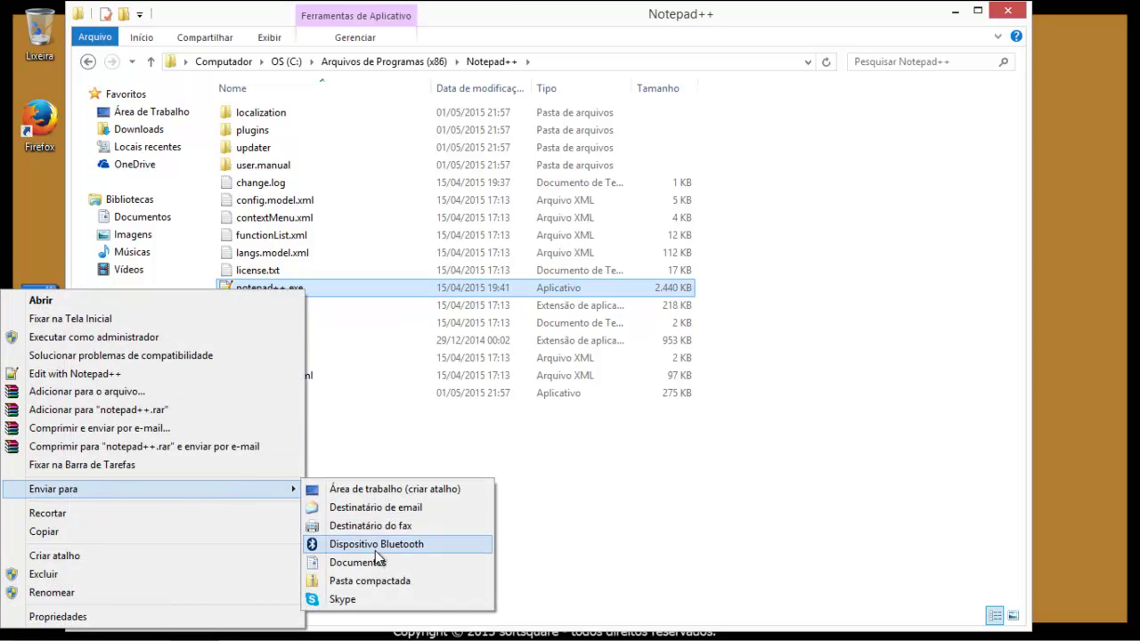
click(426, 490)
click(1009, 16)
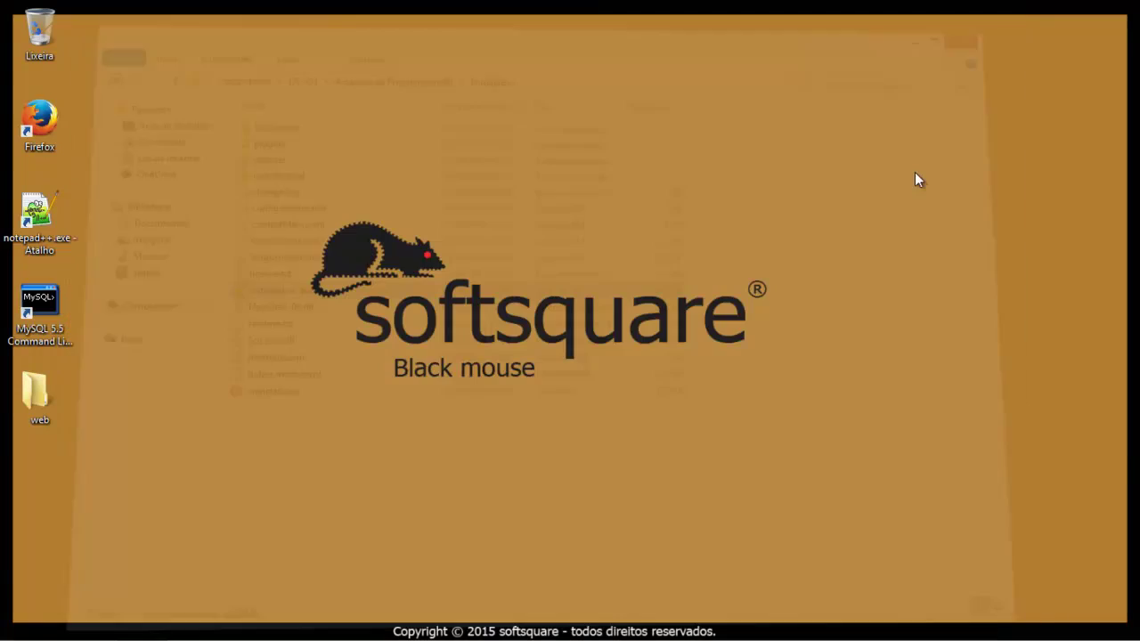
Step: Rename the new desktop shortcut to notepad++ by removing the .exe - Atalho ending
right_click(38, 219)
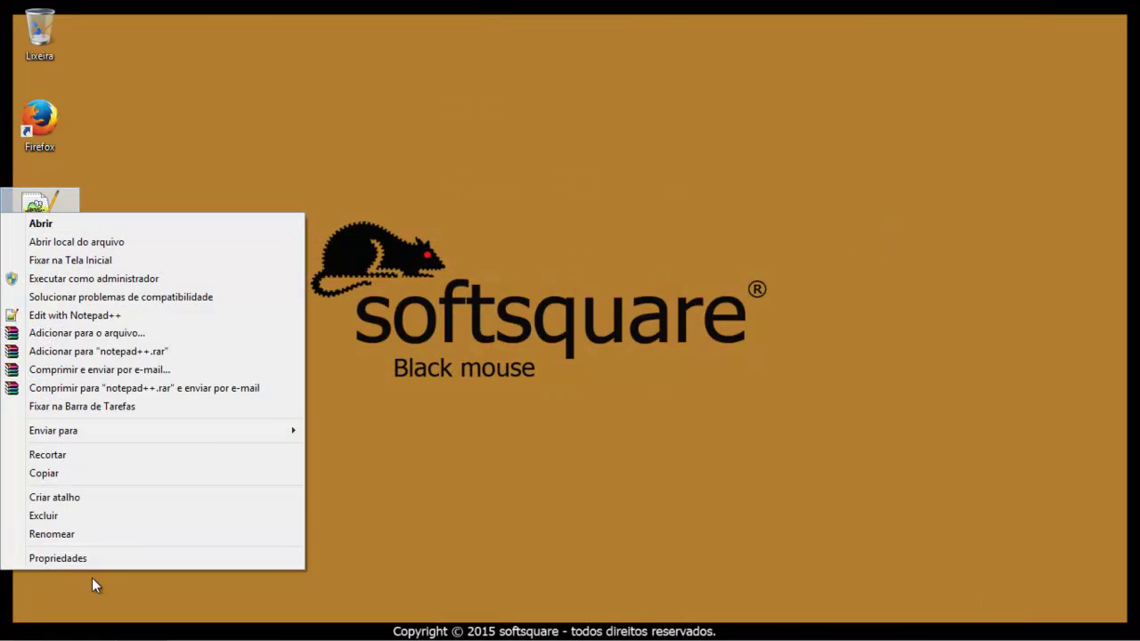
click(101, 540)
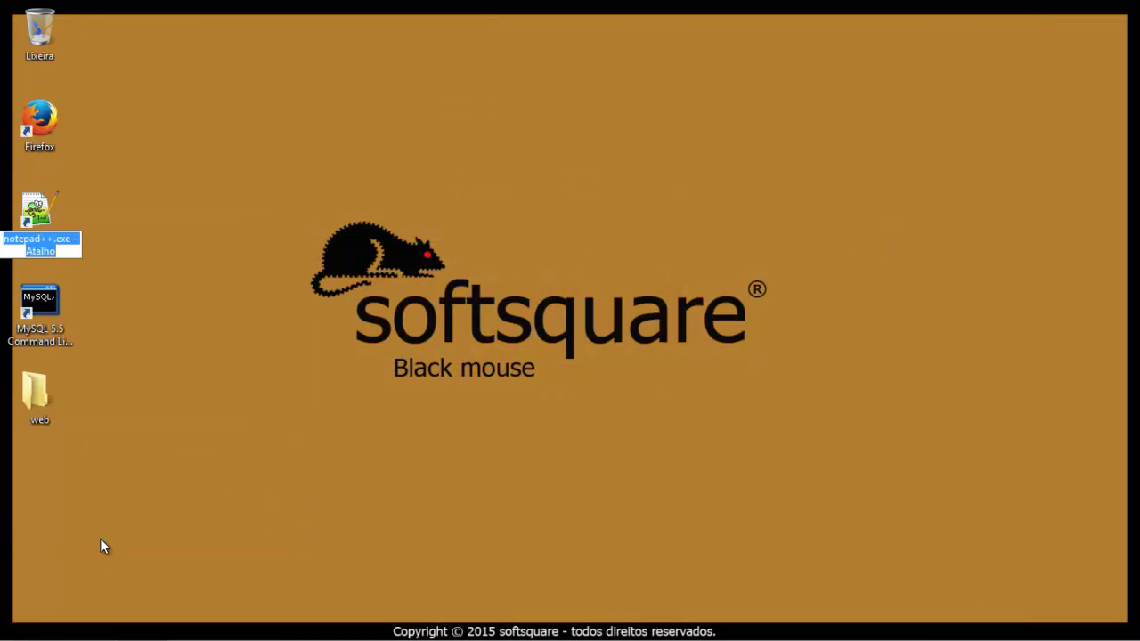
key(End)
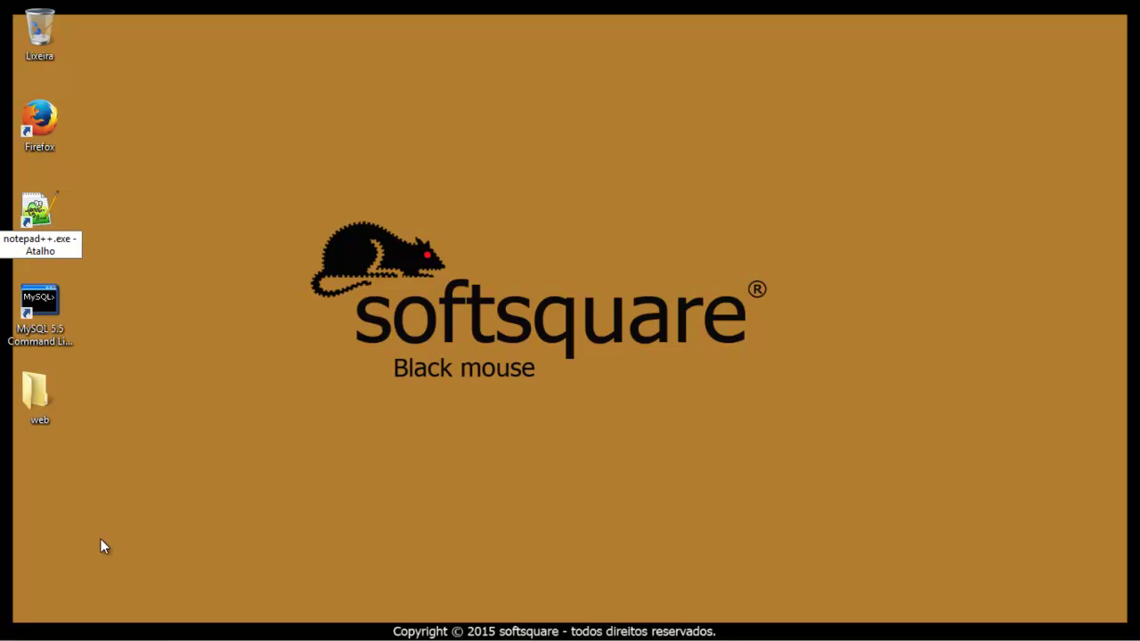
key(BackSpace)
key(BackSpace)
key(BackSpace)
key(BackSpace)
key(BackSpace)
key(BackSpace)
key(BackSpace)
key(BackSpace)
key(BackSpace)
key(BackSpace)
key(BackSpace)
key(BackSpace)
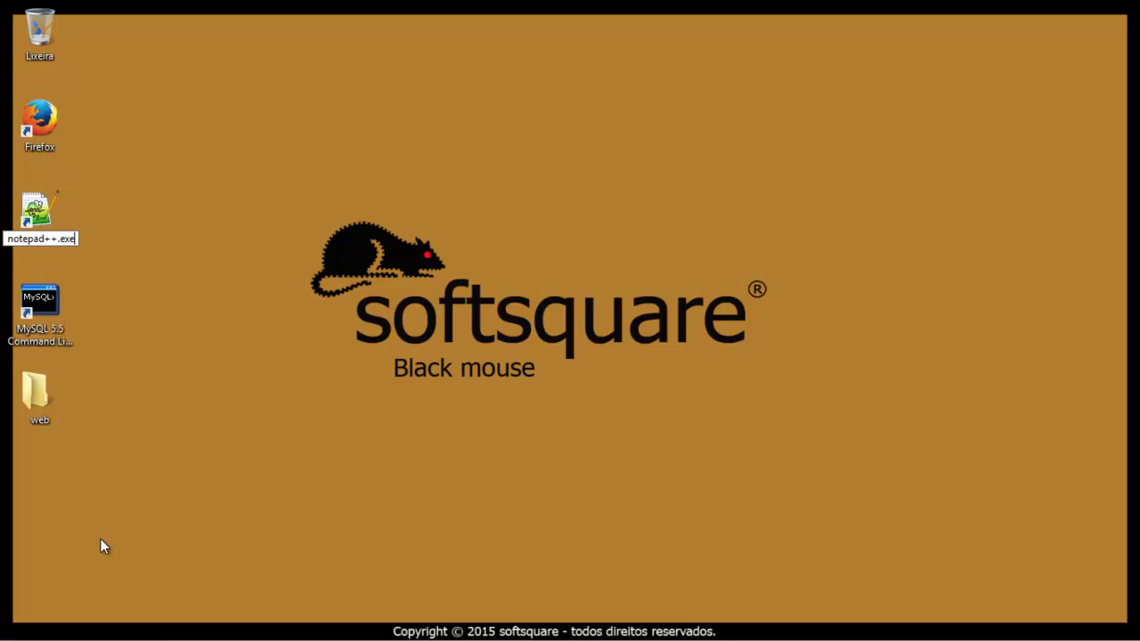
key(BackSpace)
key(Return)
Step: Capitalize the first letter of the shortcut's name so that it reads Notepad++
key(Menu)
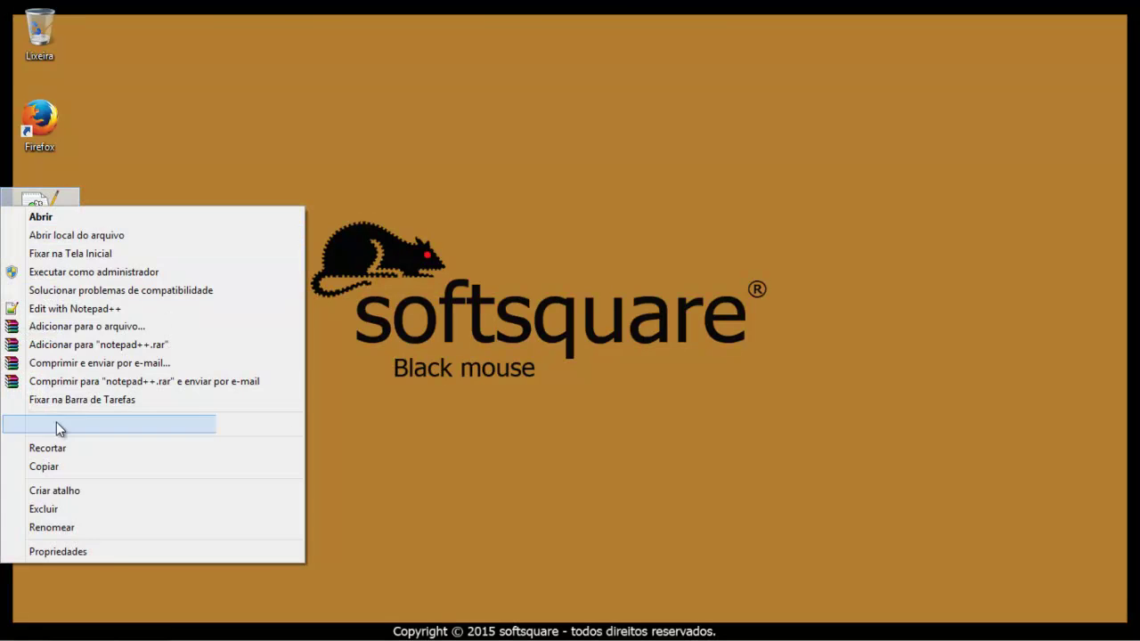
click(107, 527)
click(21, 238)
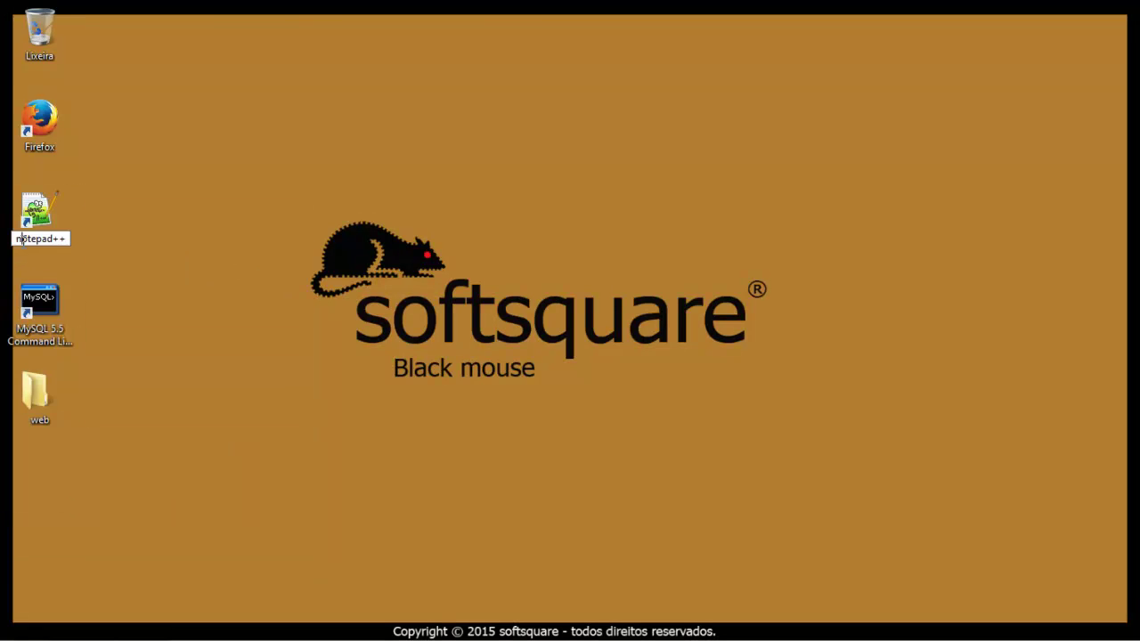
key(BackSpace)
text(N)
key(Return)
Step: Open Notepad++ from its renamed desktop shortcut and move its window clear of the desktop icons
click(27, 402)
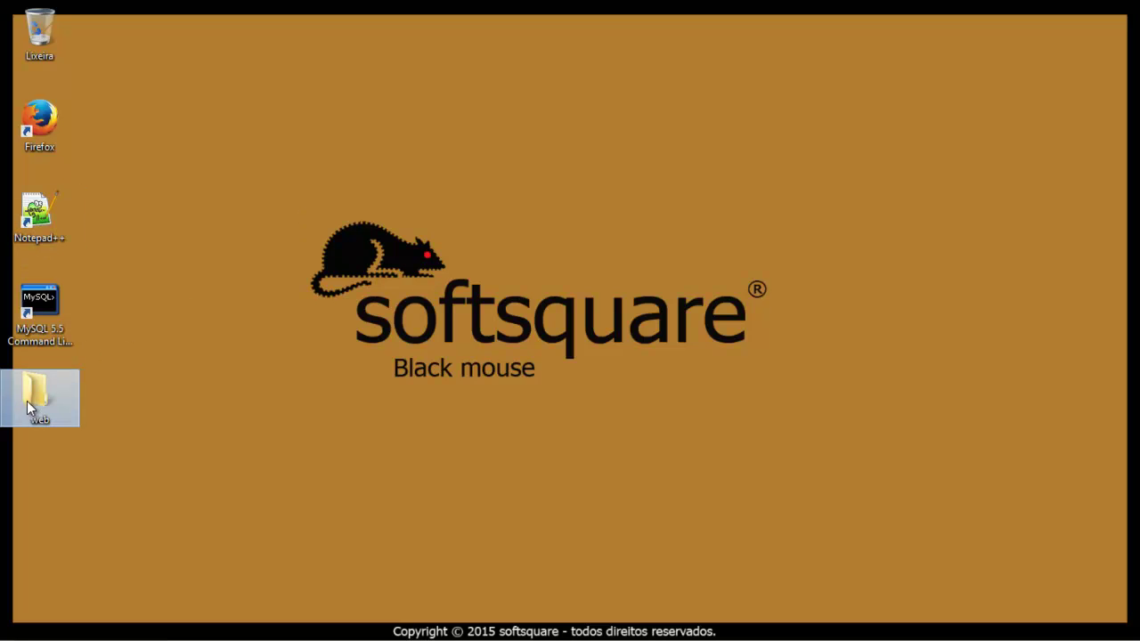
double_click(39, 214)
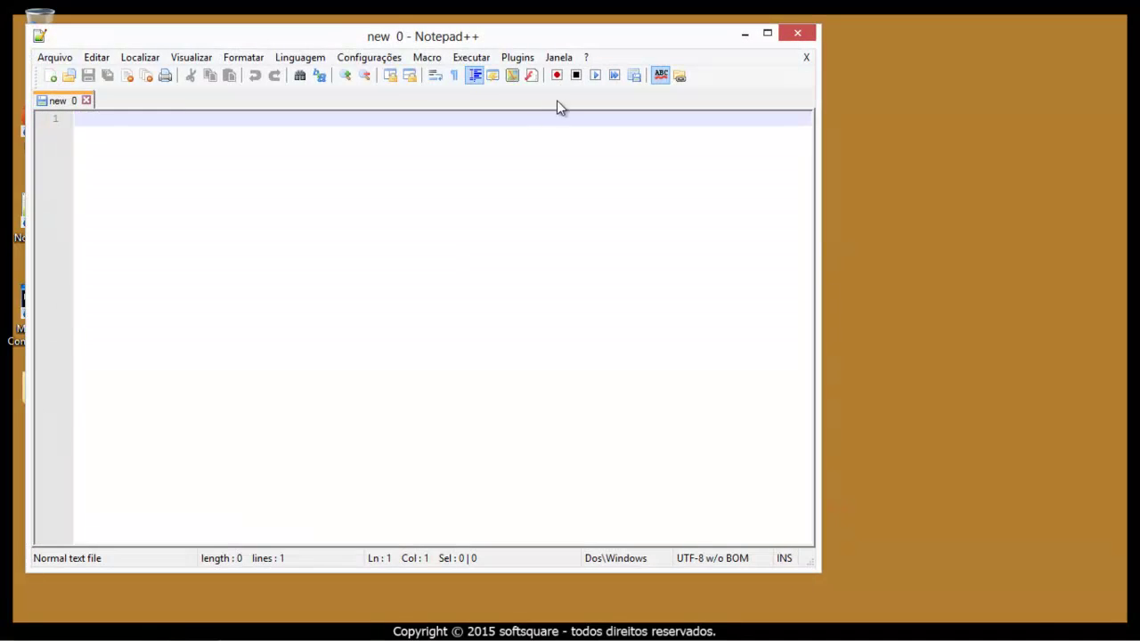
drag(509, 41, 724, 94)
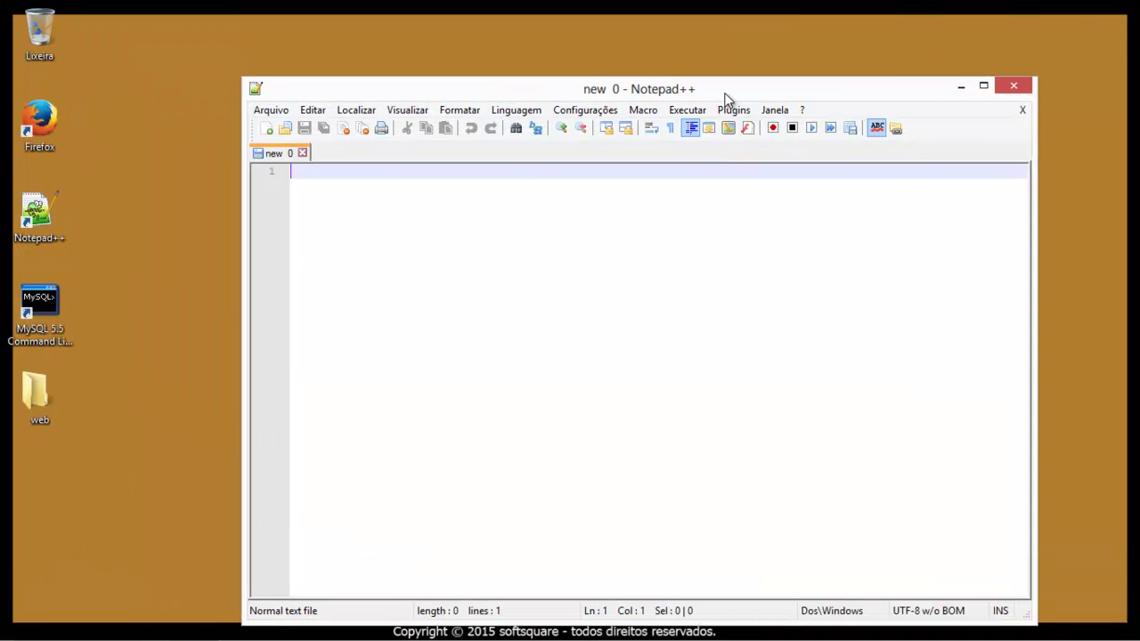
click(986, 89)
click(1086, 10)
Step: Write an opening <html> tag and, on the line below it, a closing </html> tag in the new document
text(HTML)
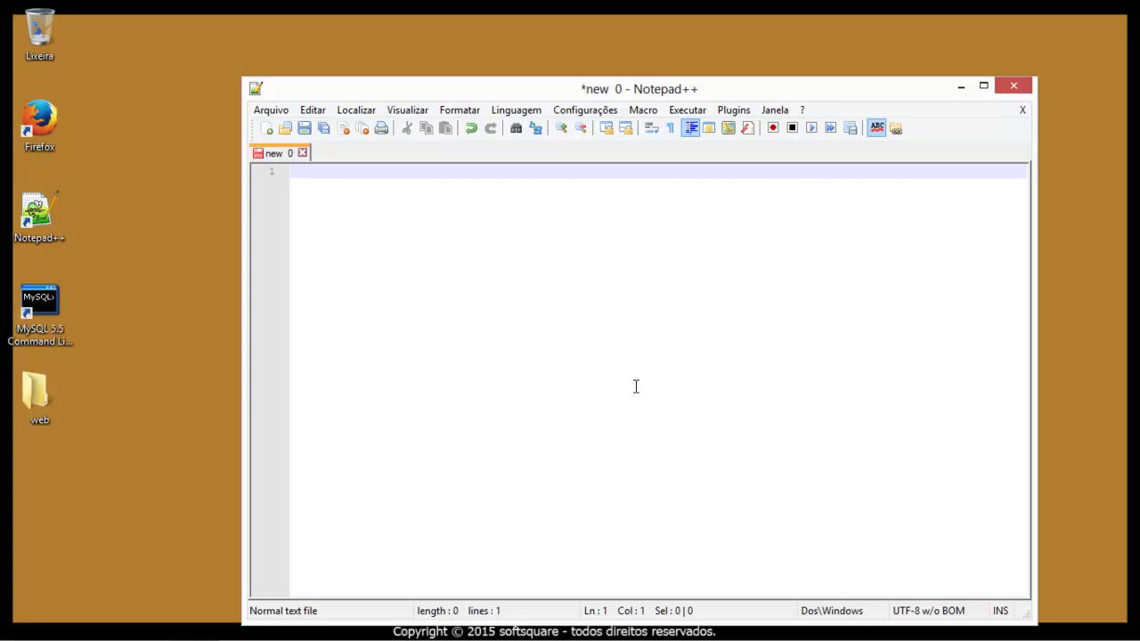
key(BackSpace)
key(Return)
text(<>)
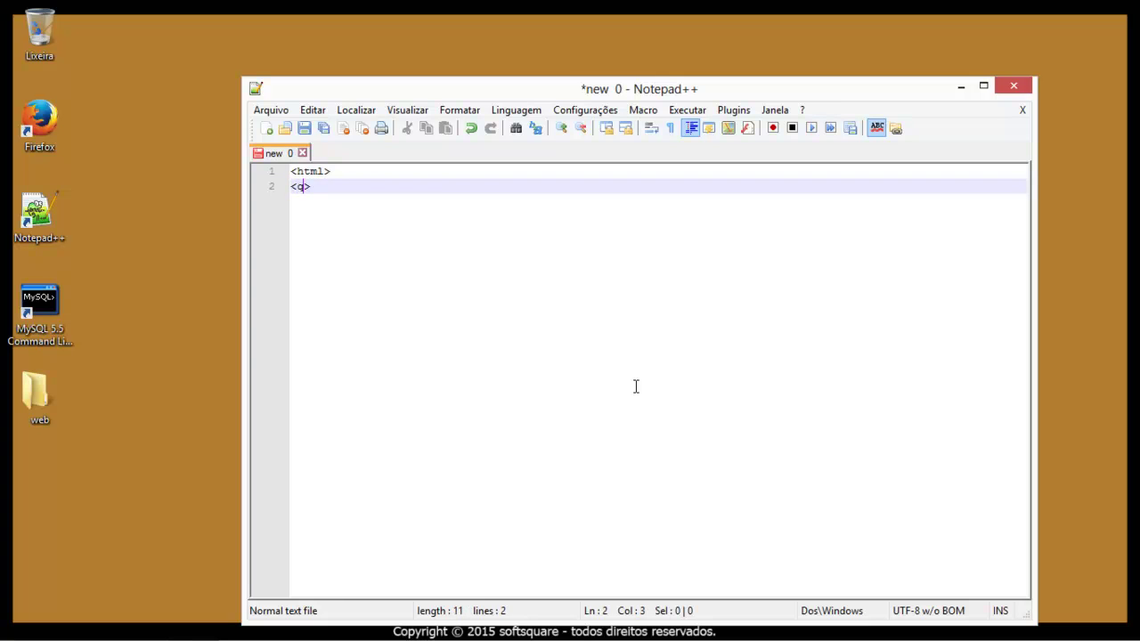
key(BackSpace)
text(/html)
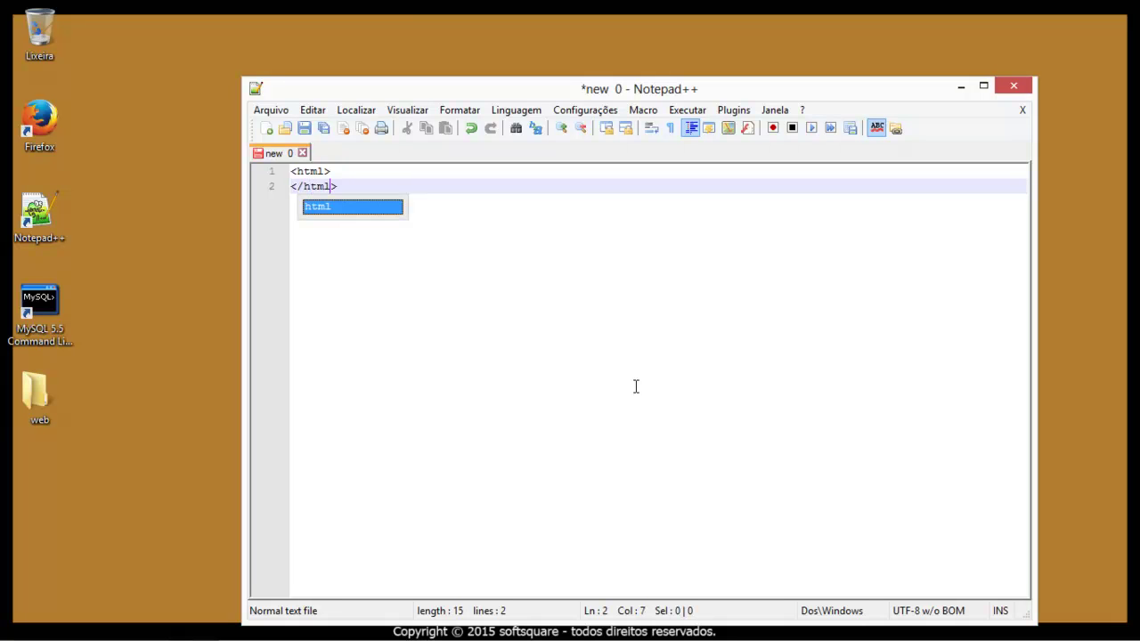
Step: Insert <head> and </head> on separate lines between the html tags
click(385, 172)
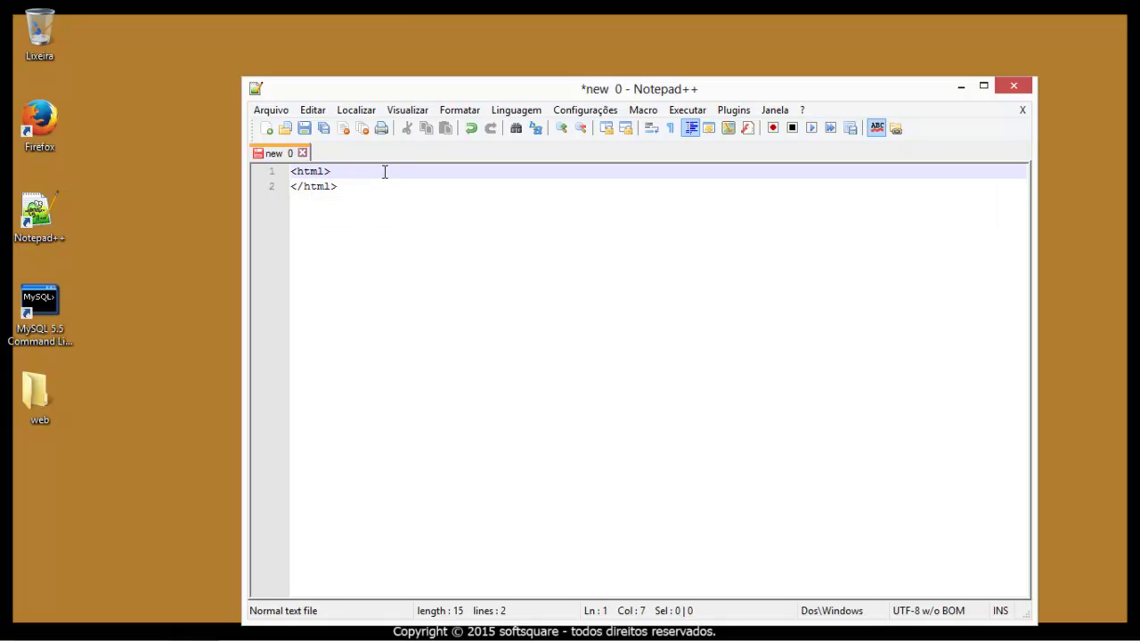
key(Return)
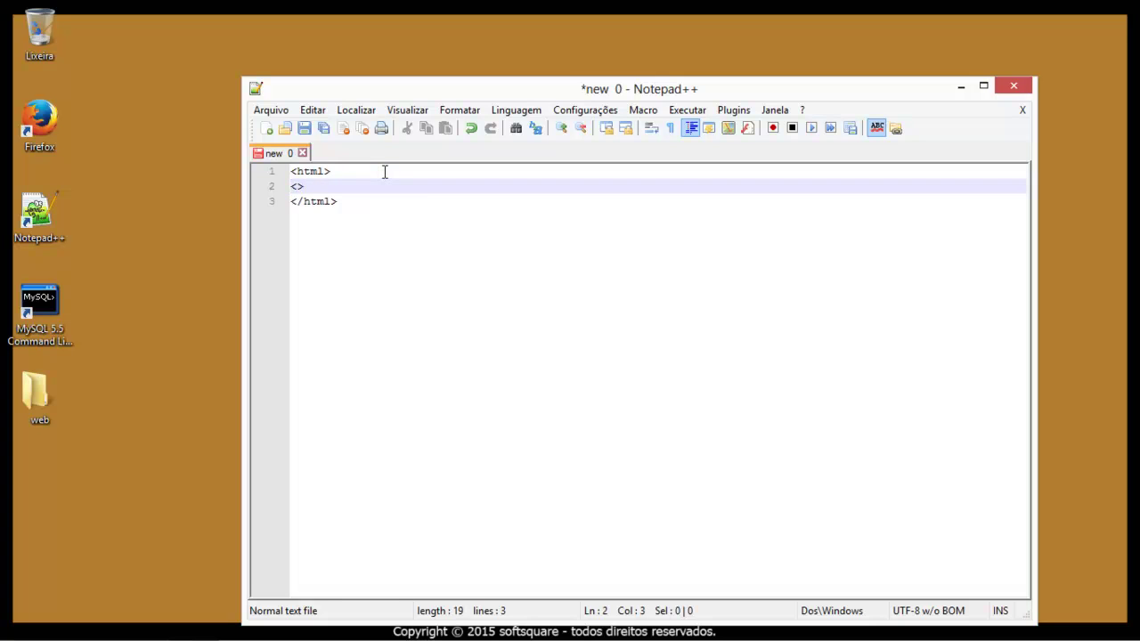
text(<head)
key(Return)
text(<>)
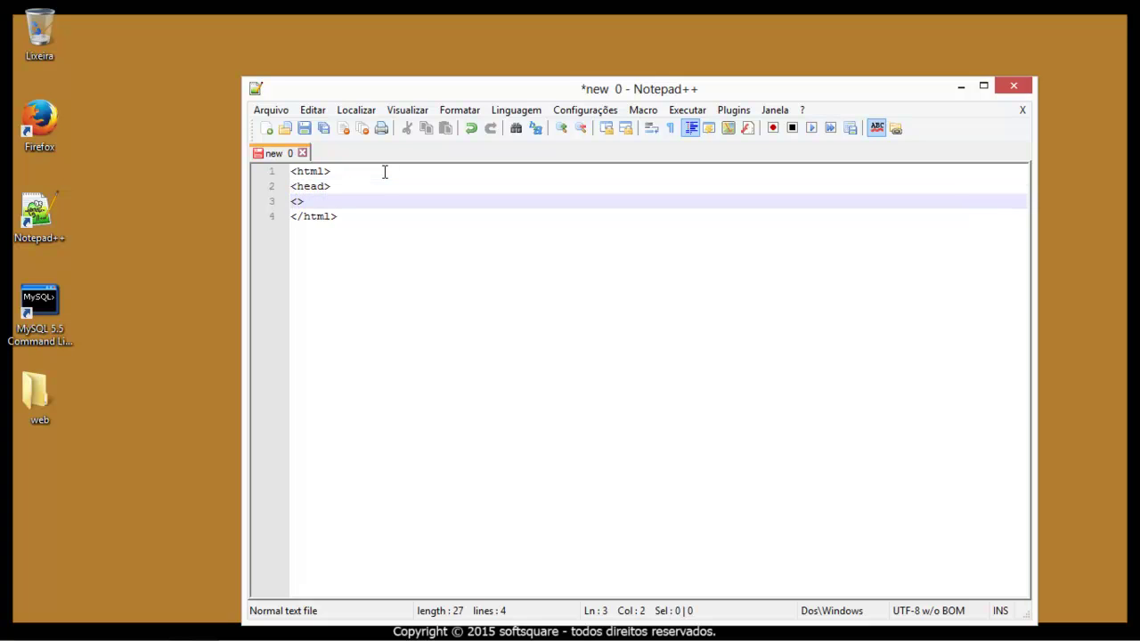
text(/head)
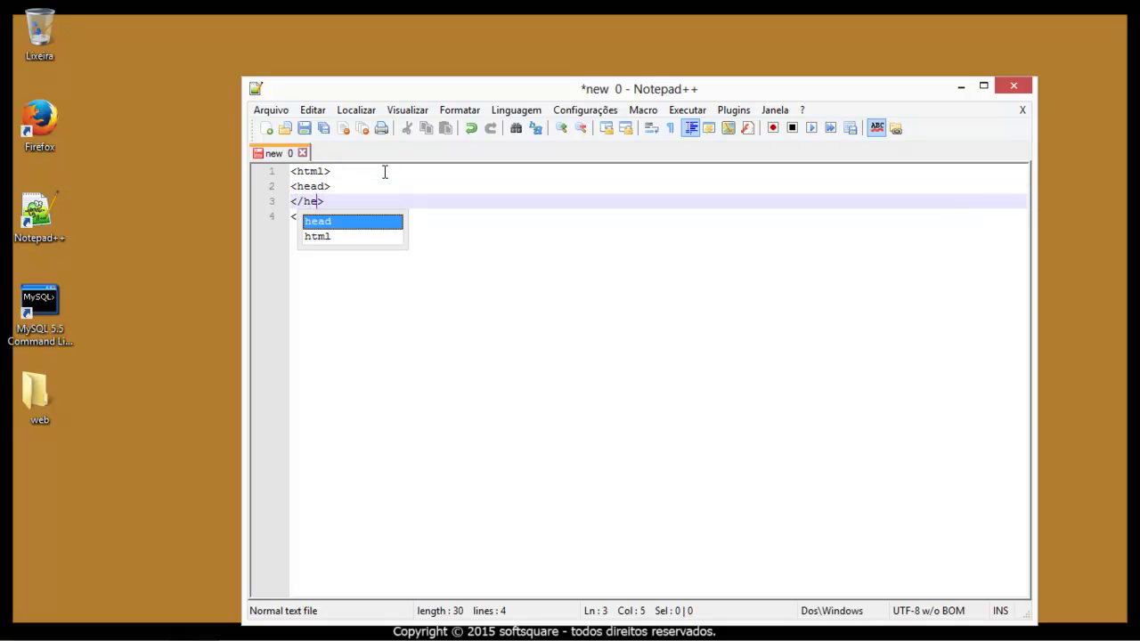
click(402, 203)
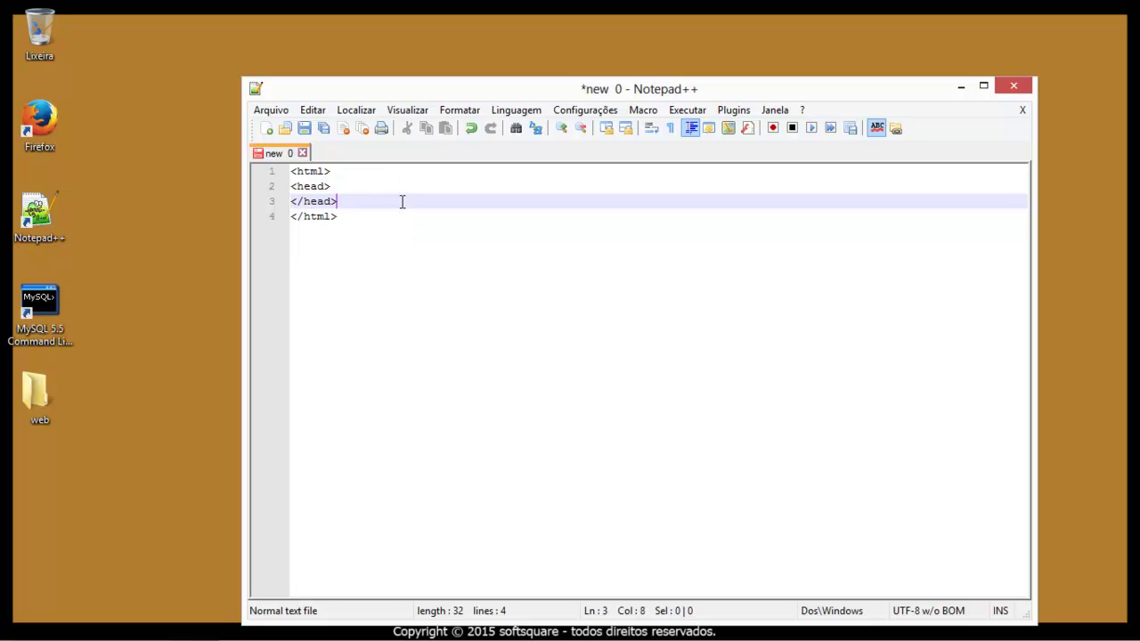
Step: Add an opening <body> tag on a new line below </head>
key(Return)
key(Return)
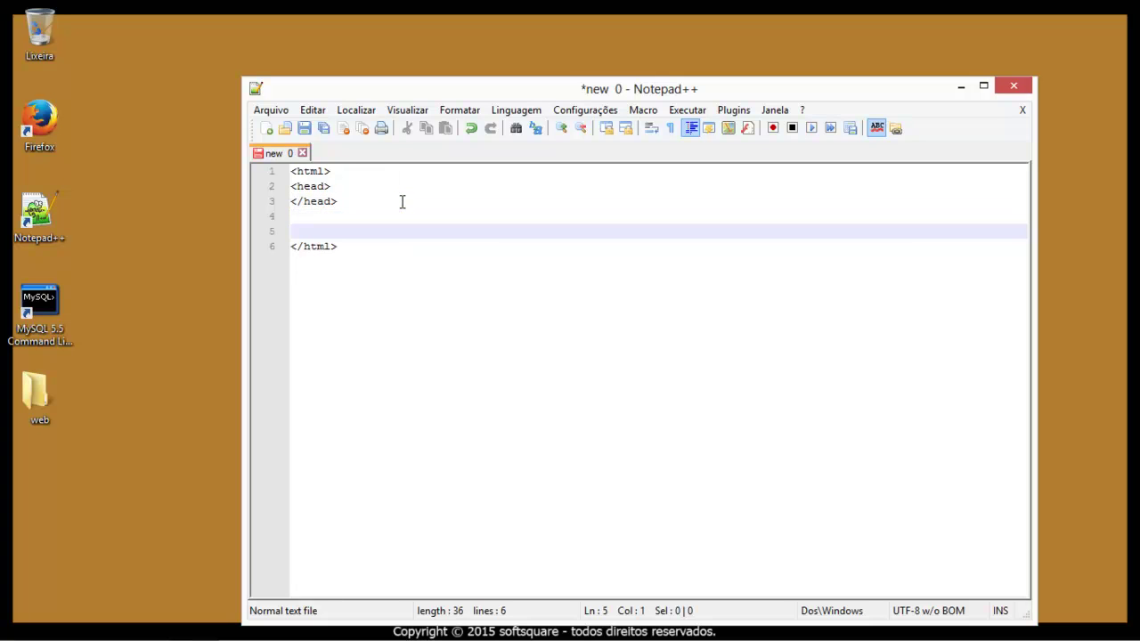
key(Up)
text(<>)
text(body>)
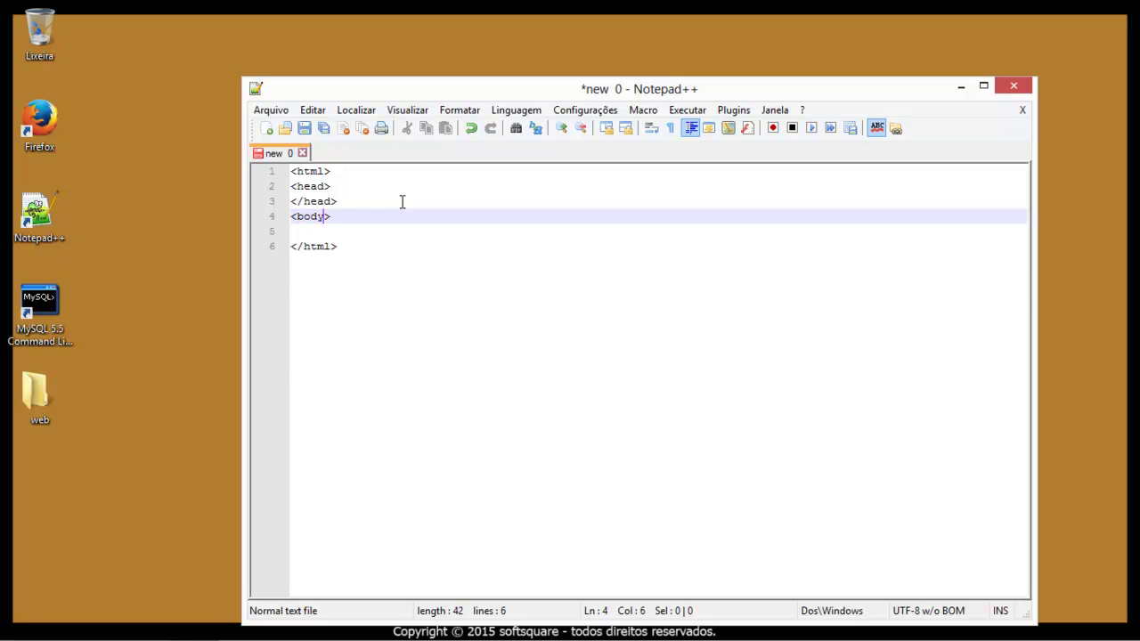
Step: Add a closing </body> tag below <body> and remove the blank line before </html>
key(Right)
key(Return)
text(<>)
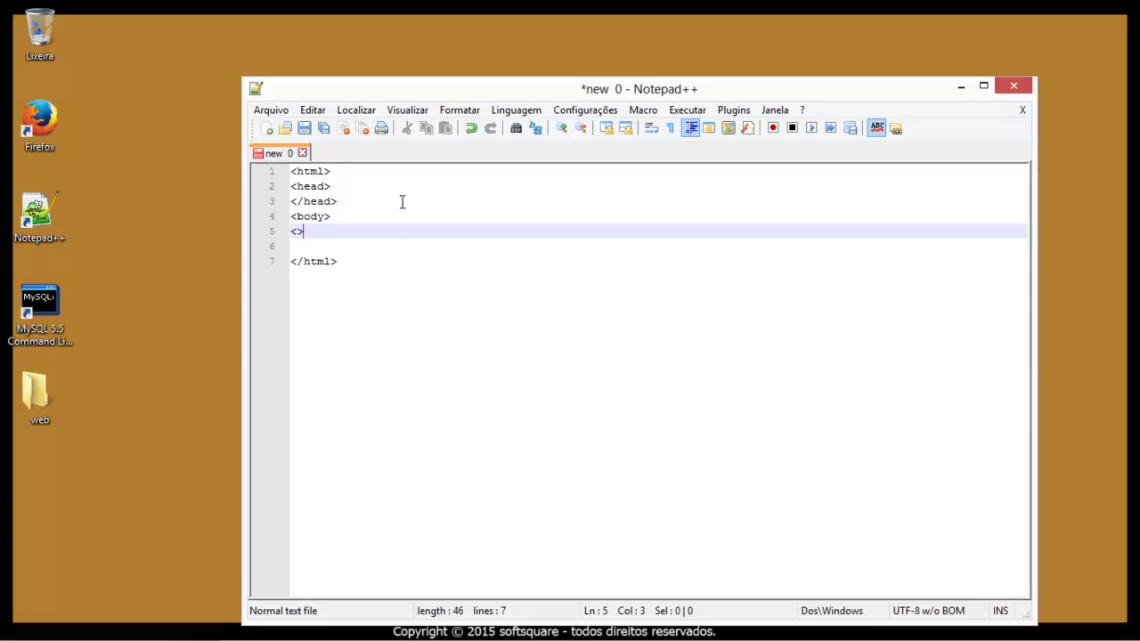
text(body)
key(Left)
key(Left)
key(Left)
text(/)
click(336, 249)
key(BackSpace)
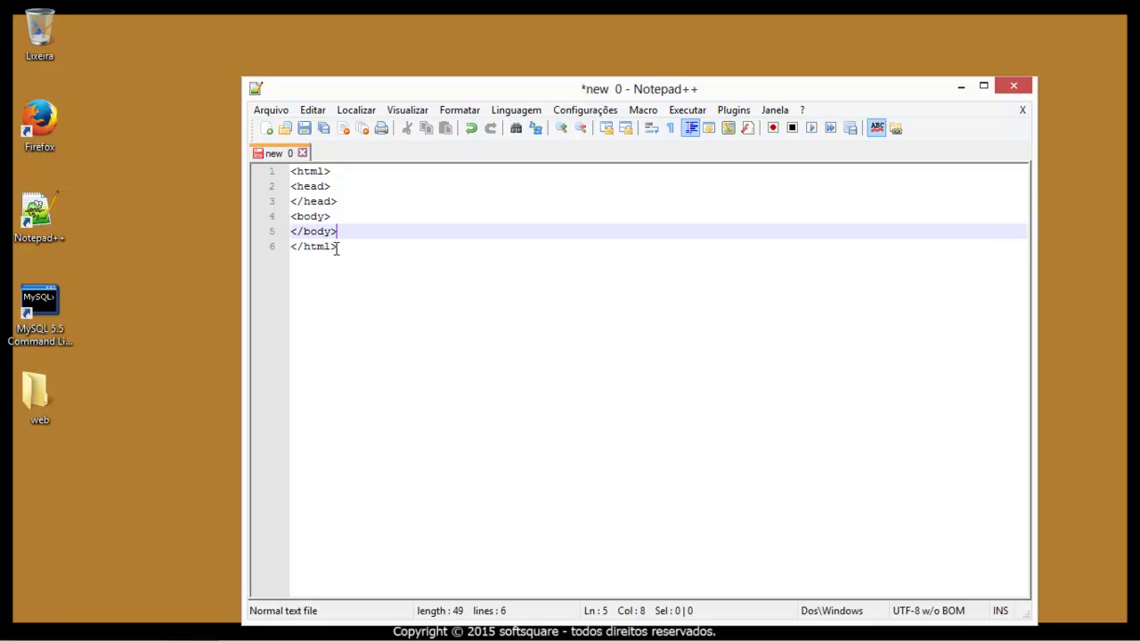
Step: Set the document's syntax language to HTML
click(535, 114)
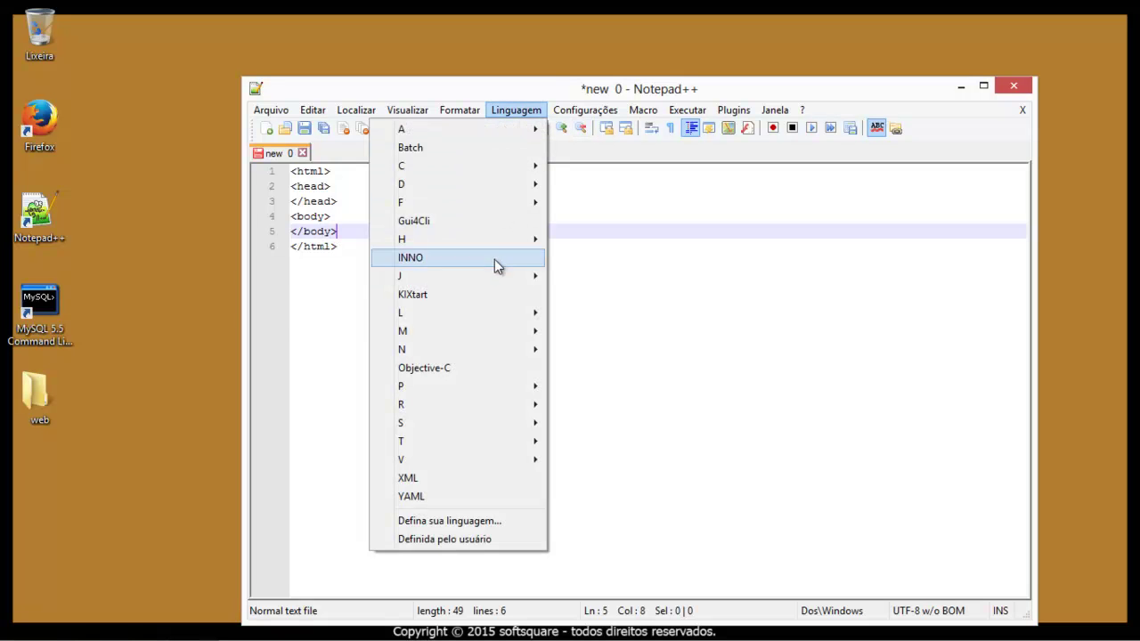
mouse_move(488, 275)
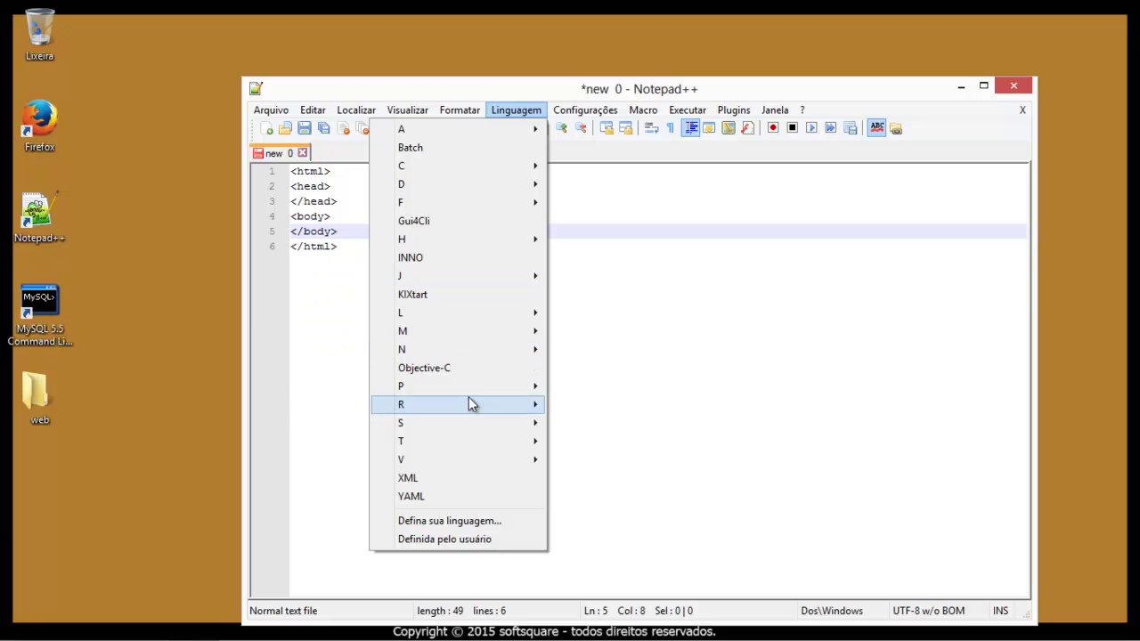
mouse_move(511, 444)
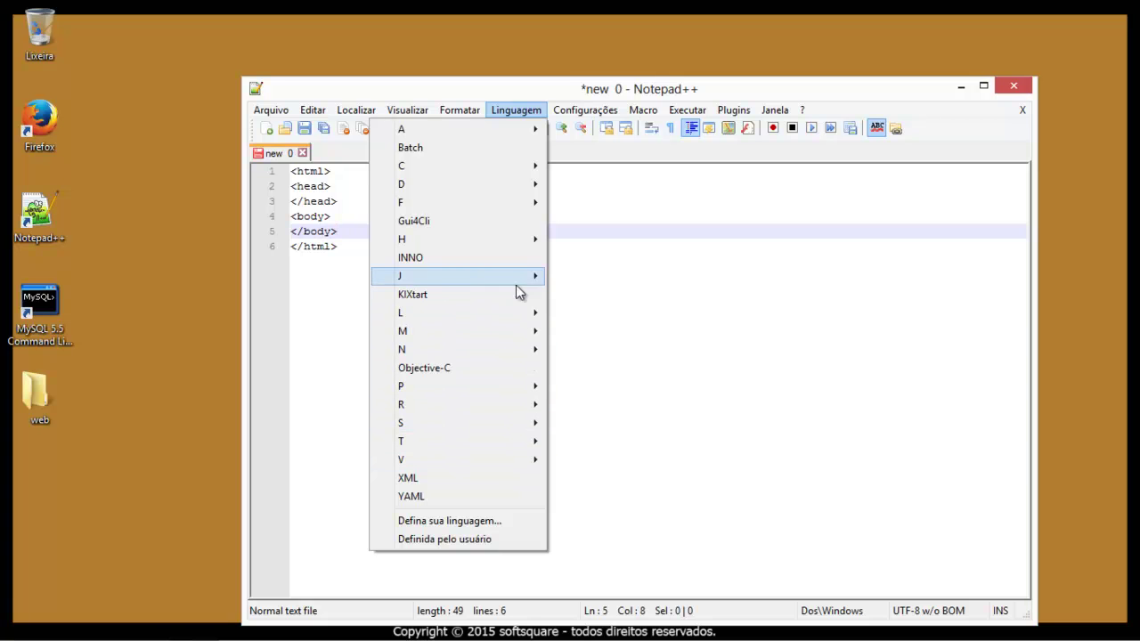
mouse_move(517, 240)
click(312, 259)
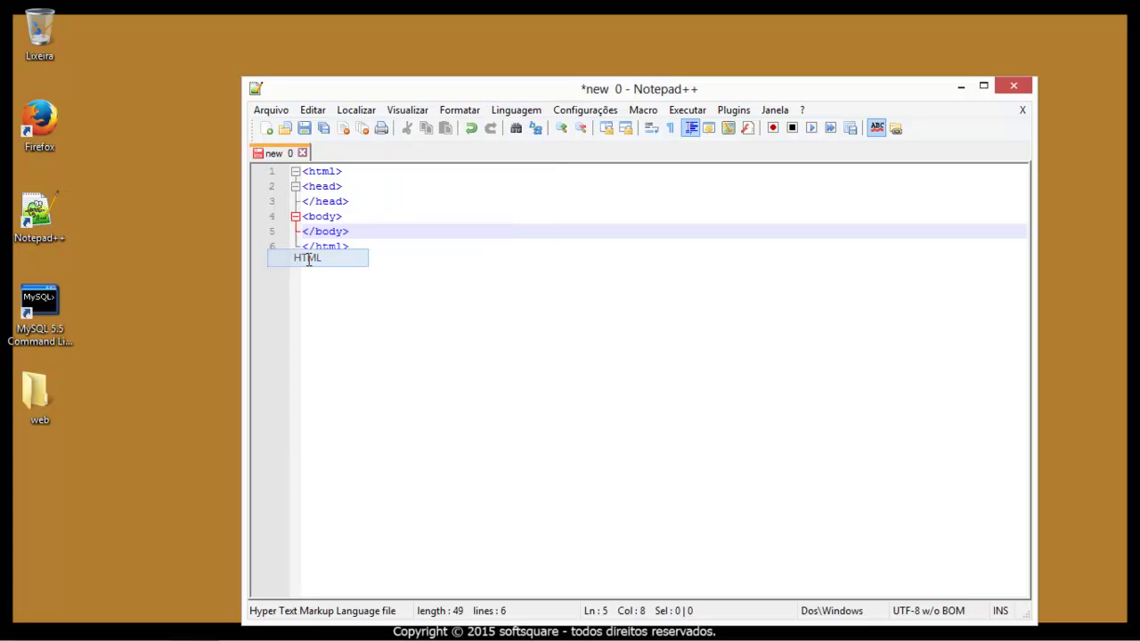
Step: Insert an empty line between the <body> and </body> tags
click(366, 215)
click(367, 201)
click(367, 215)
key(Return)
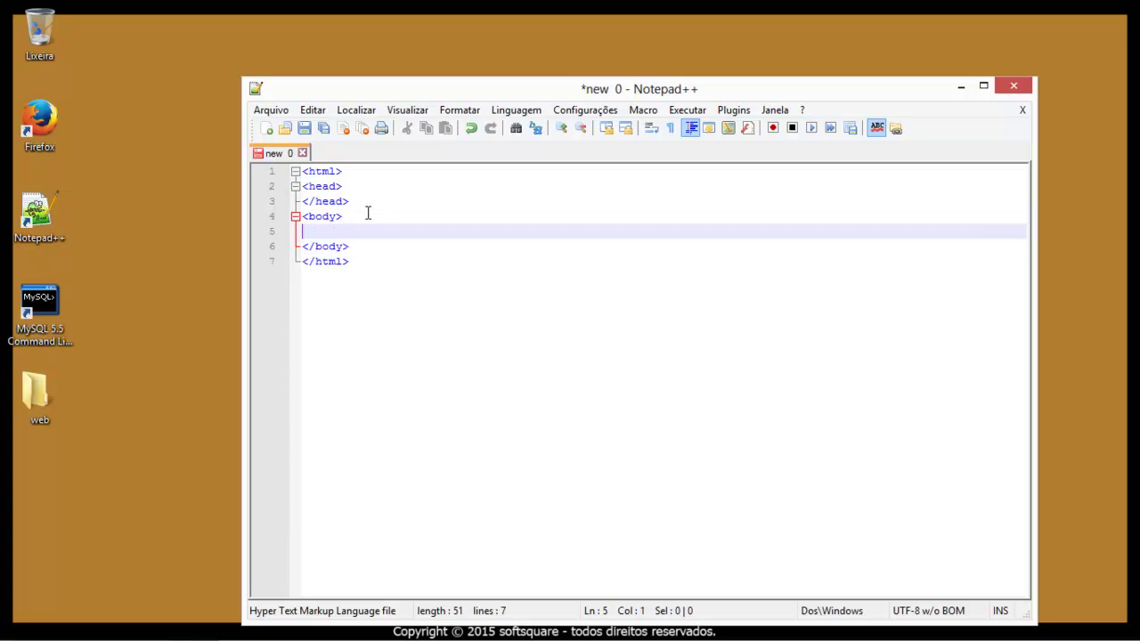
key(Down)
key(Down)
key(Up)
key(Up)
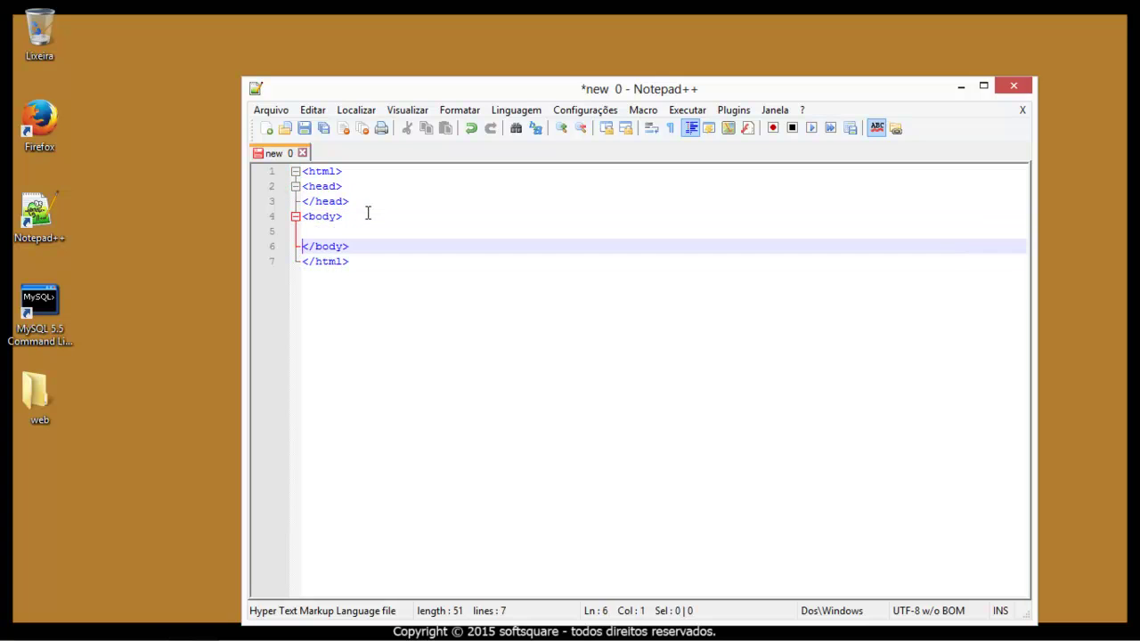
click(388, 248)
Step: Add an opening <title> tag on a new line below <head>
click(346, 188)
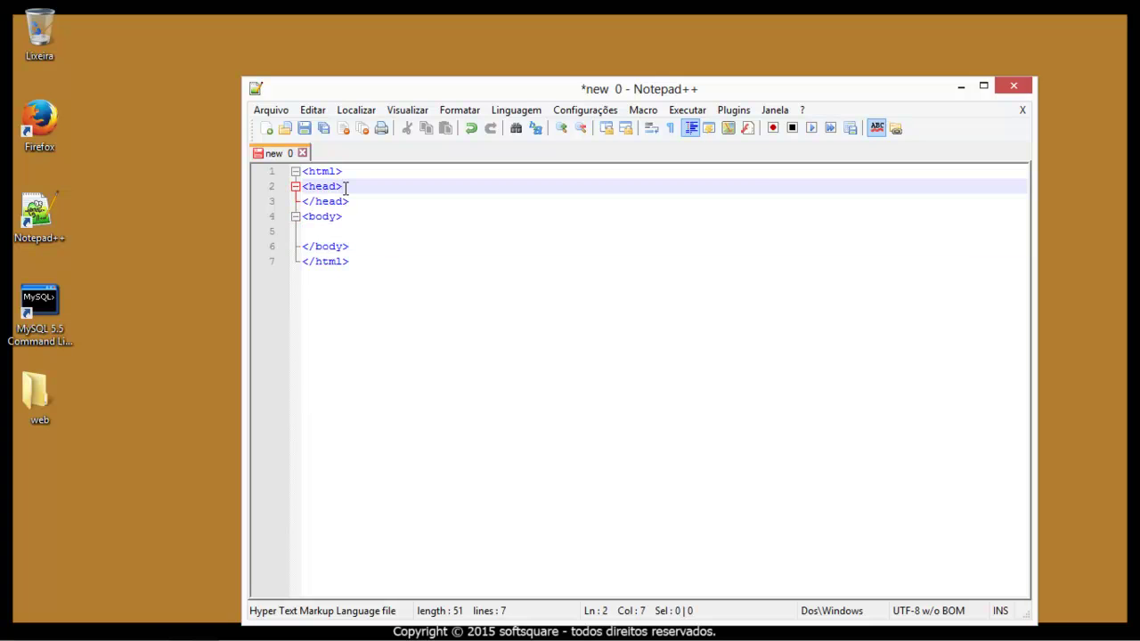
key(Return)
text(<>)
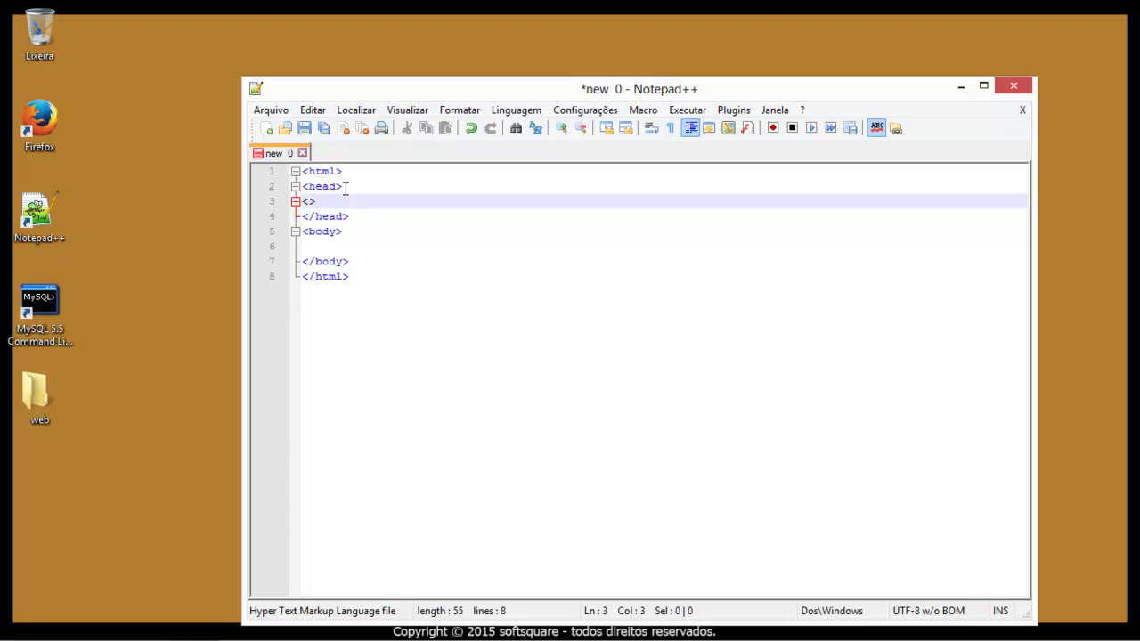
text(s)
key(Escape)
text(ile)
text(tle)
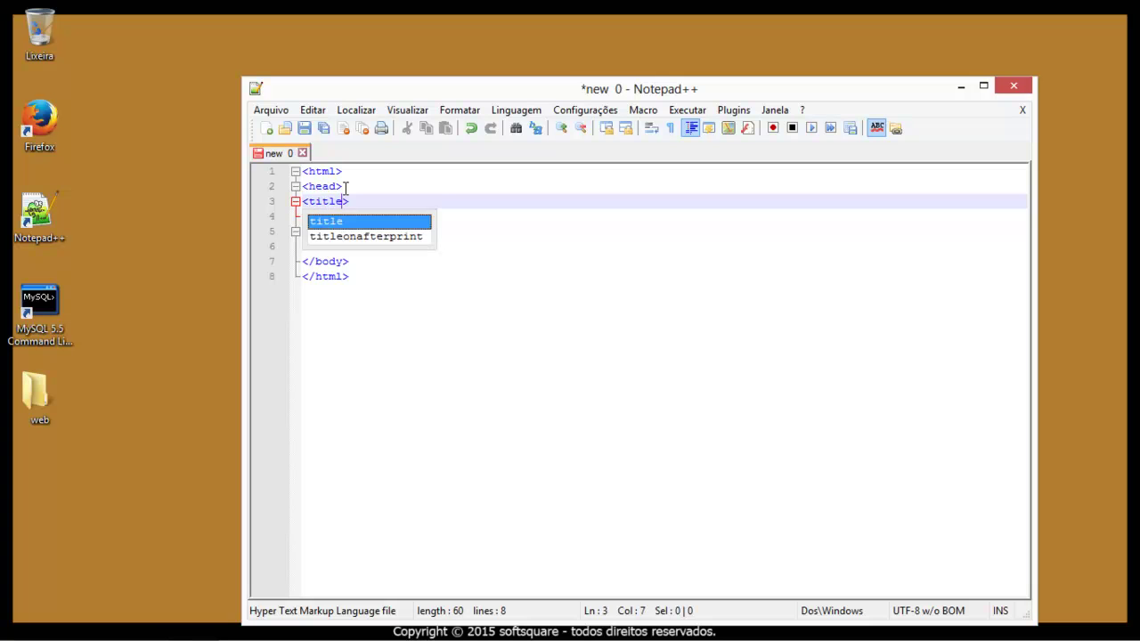
Step: Complete the title element with a closing </title> tag on the same line
key(Right)
text(>)
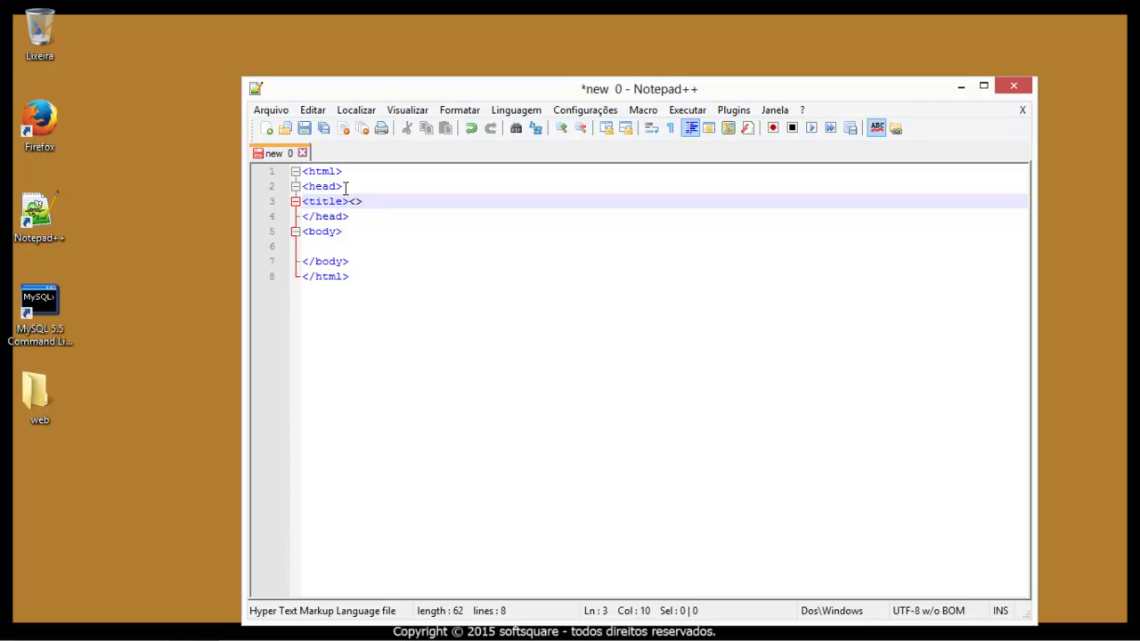
key(Left)
text(/)
text(title)
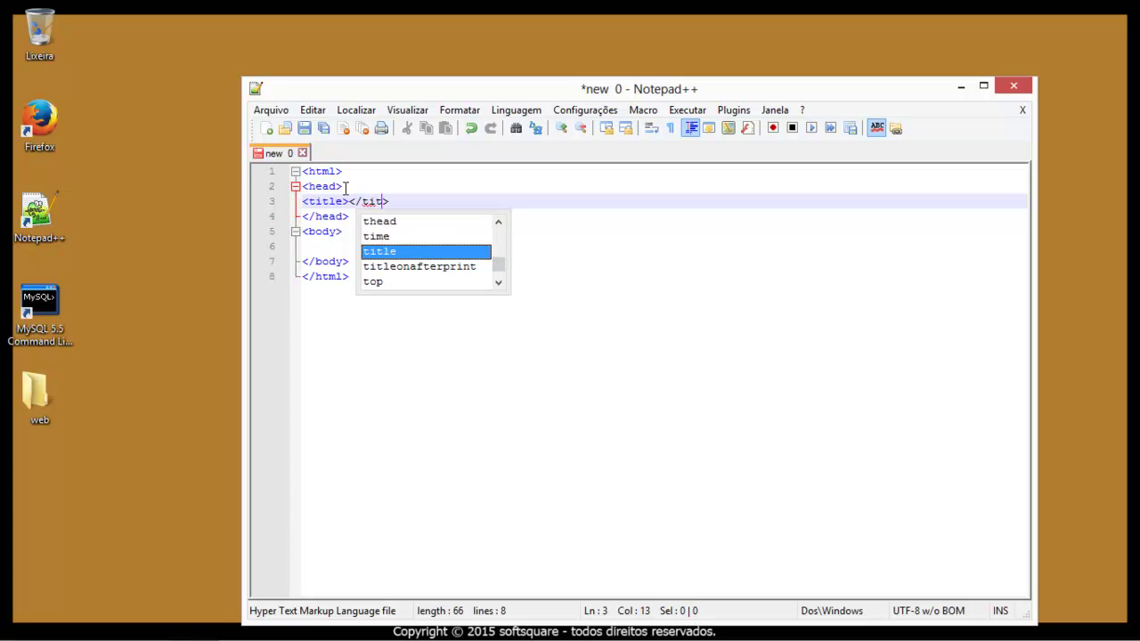
drag(322, 202, 328, 203)
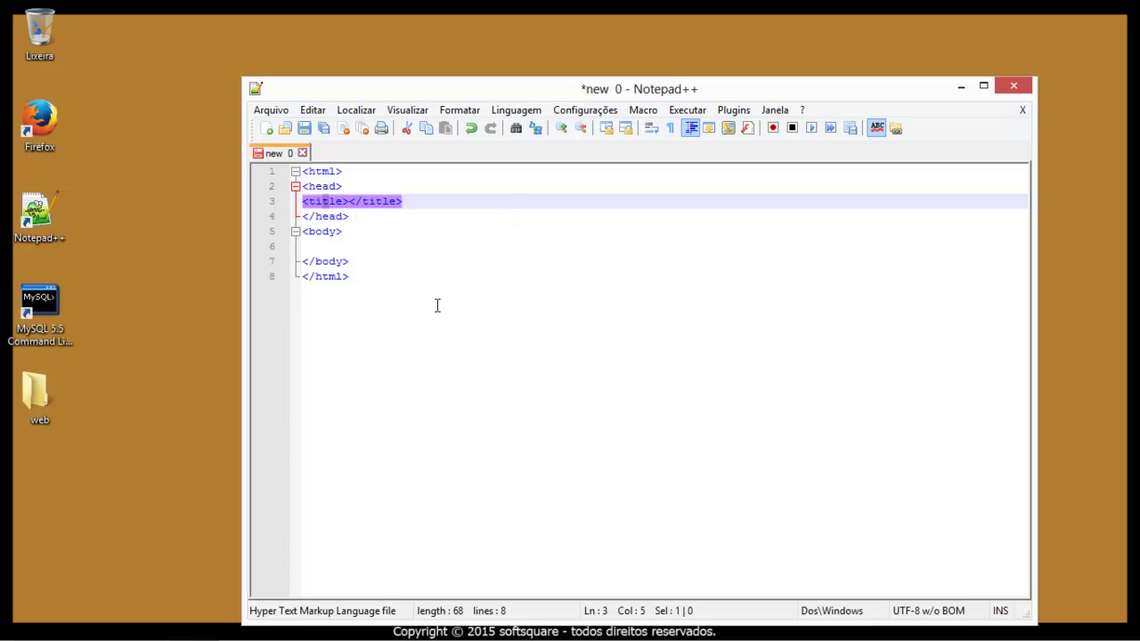
Step: Start saving the document under a new name and enter index.html as the file name
click(273, 112)
click(226, 223)
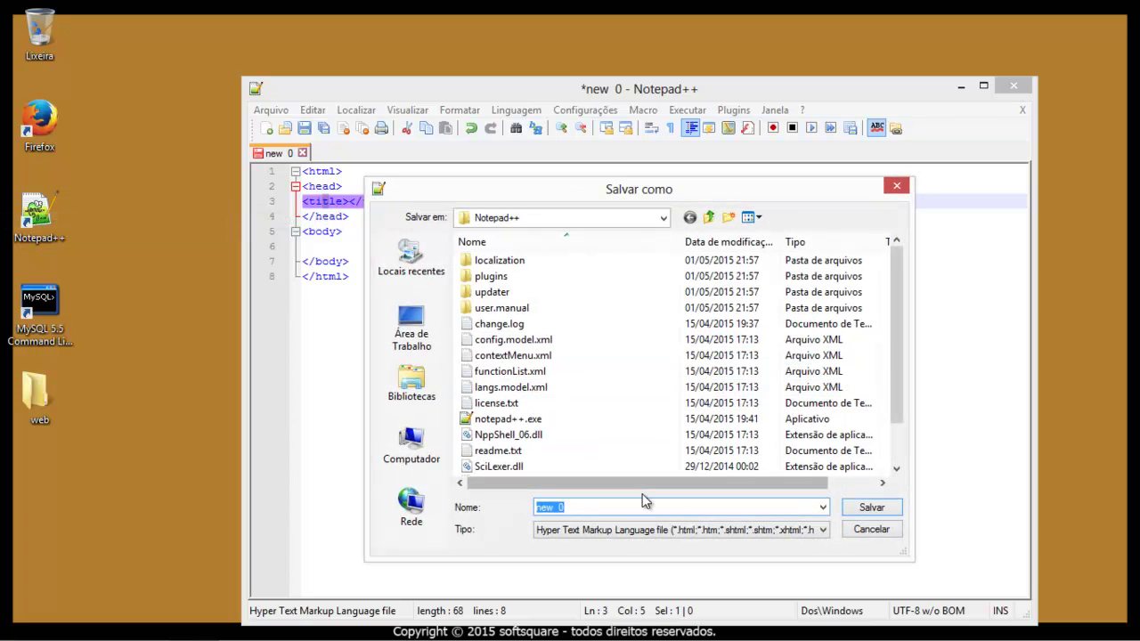
text(indez.ht)
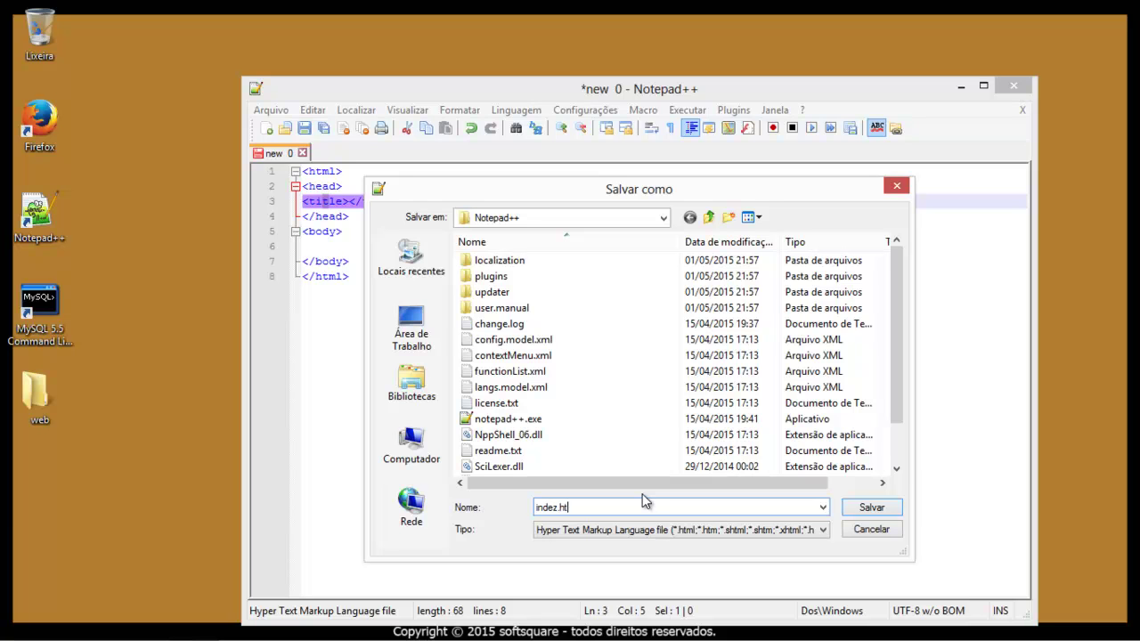
key(Left)
key(Left)
key(Left)
key(Left)
key(Left)
key(BackSpace)
text(x)
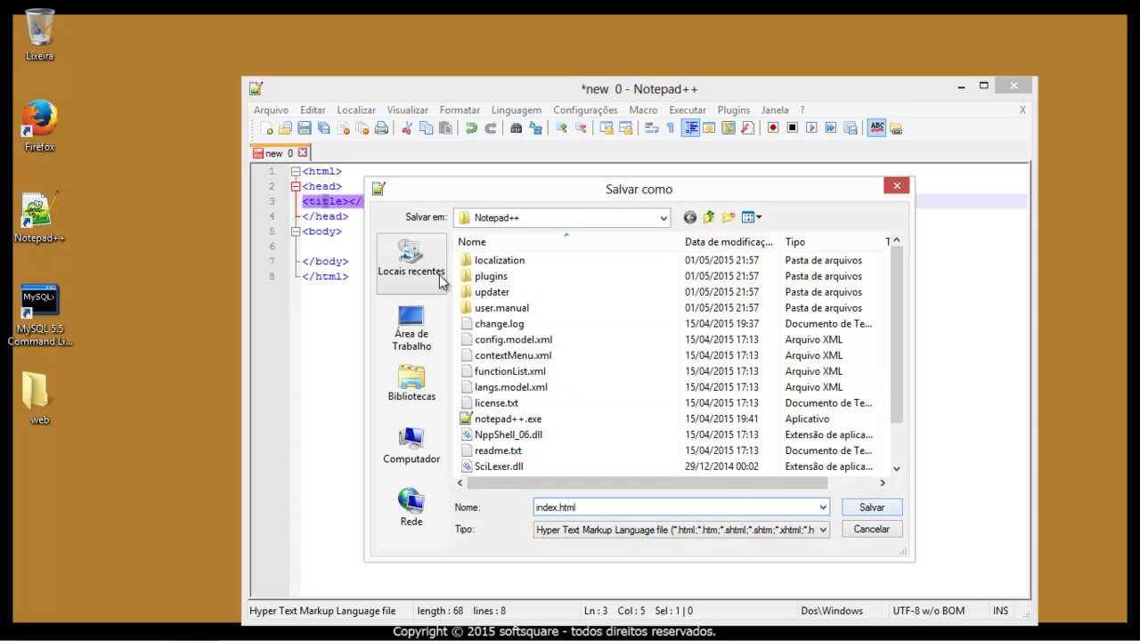
Step: Save the file in the web folder on the desktop and close Notepad++
click(409, 329)
double_click(712, 355)
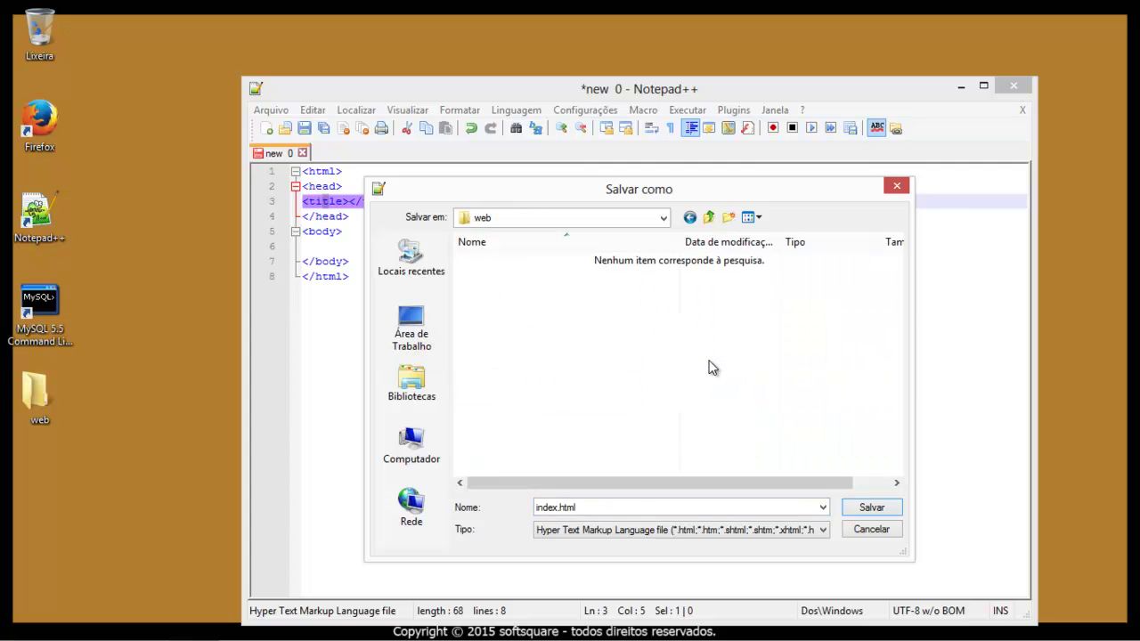
click(877, 509)
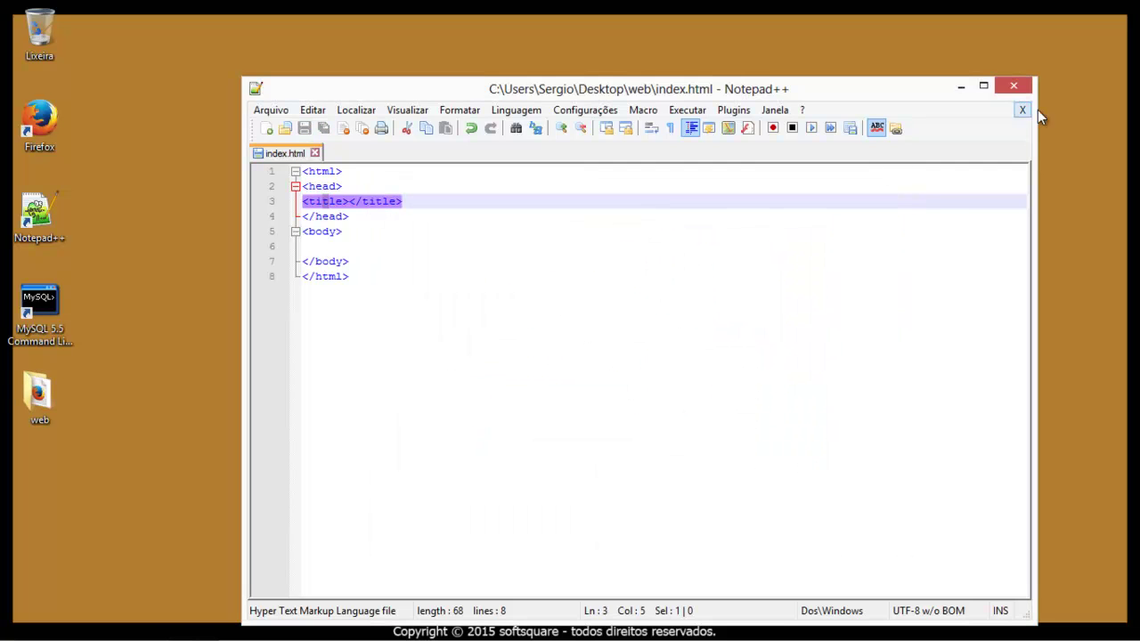
click(1014, 85)
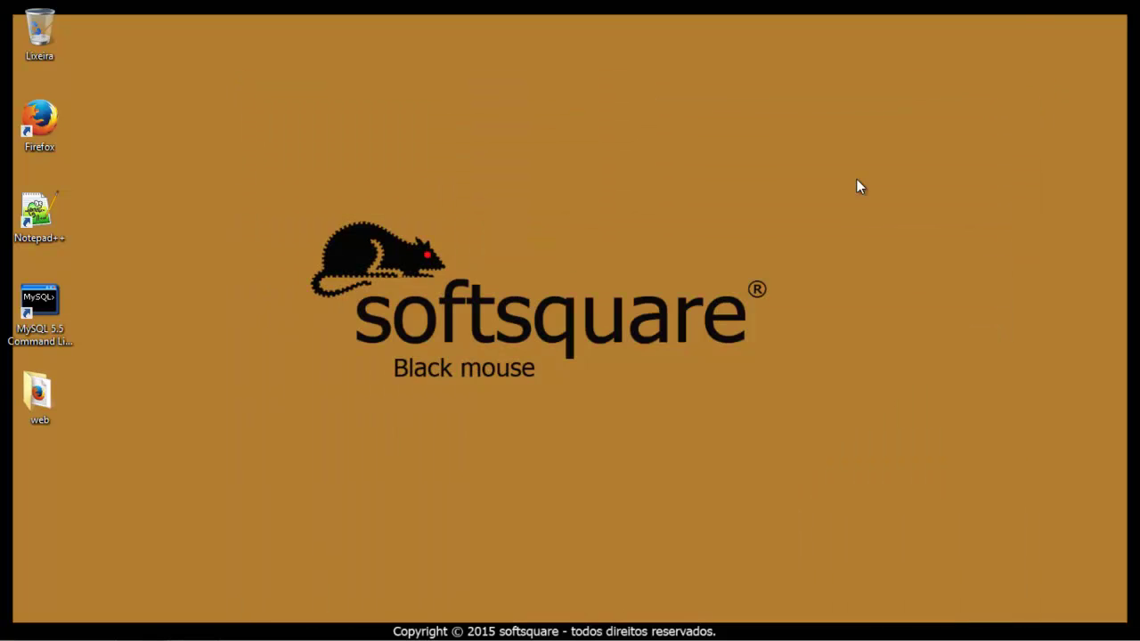
Step: Open the desktop's web folder and open index.html with Firefox
double_click(45, 410)
click(249, 116)
right_click(249, 118)
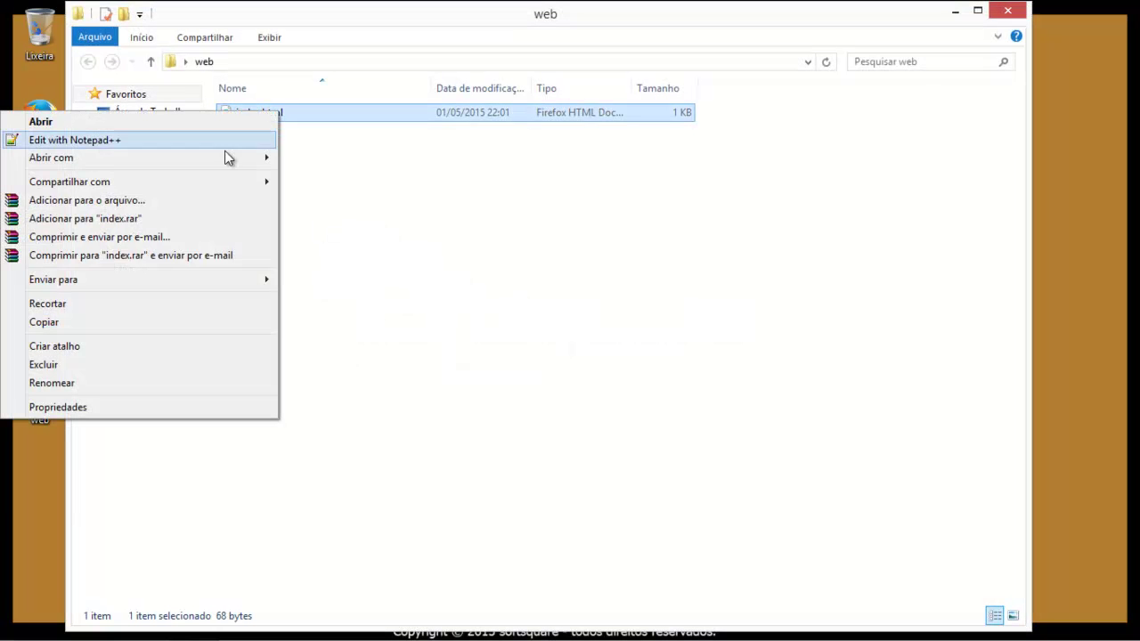
mouse_move(234, 160)
click(336, 158)
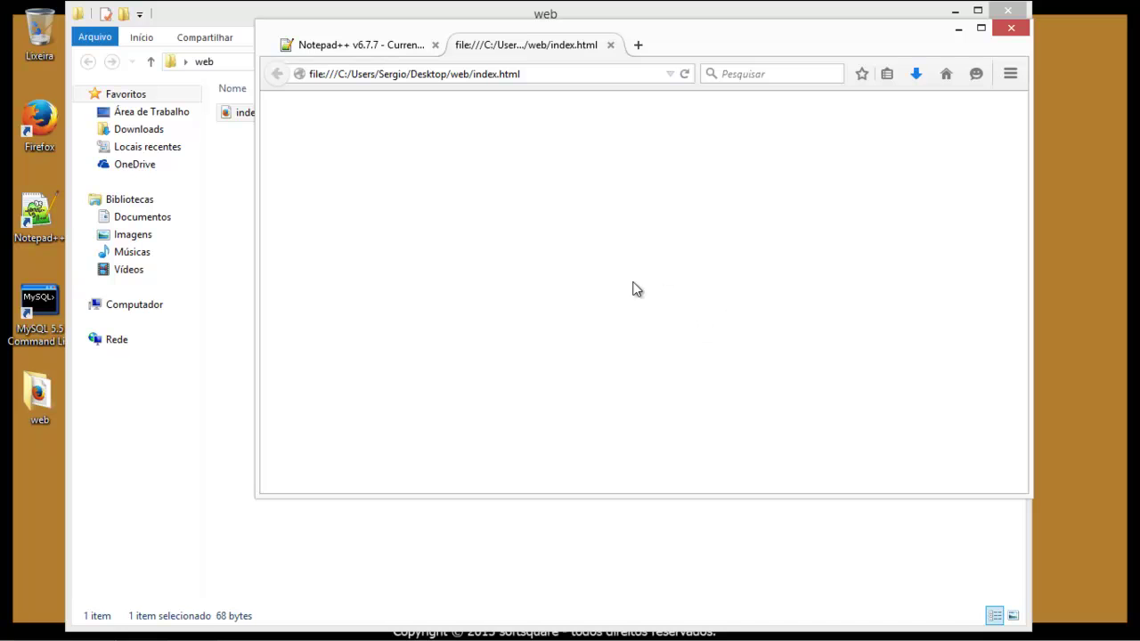
Step: Close the Notepad++ site tab in Firefox and clear the browser and web folder windows off the desktop
click(435, 44)
click(959, 29)
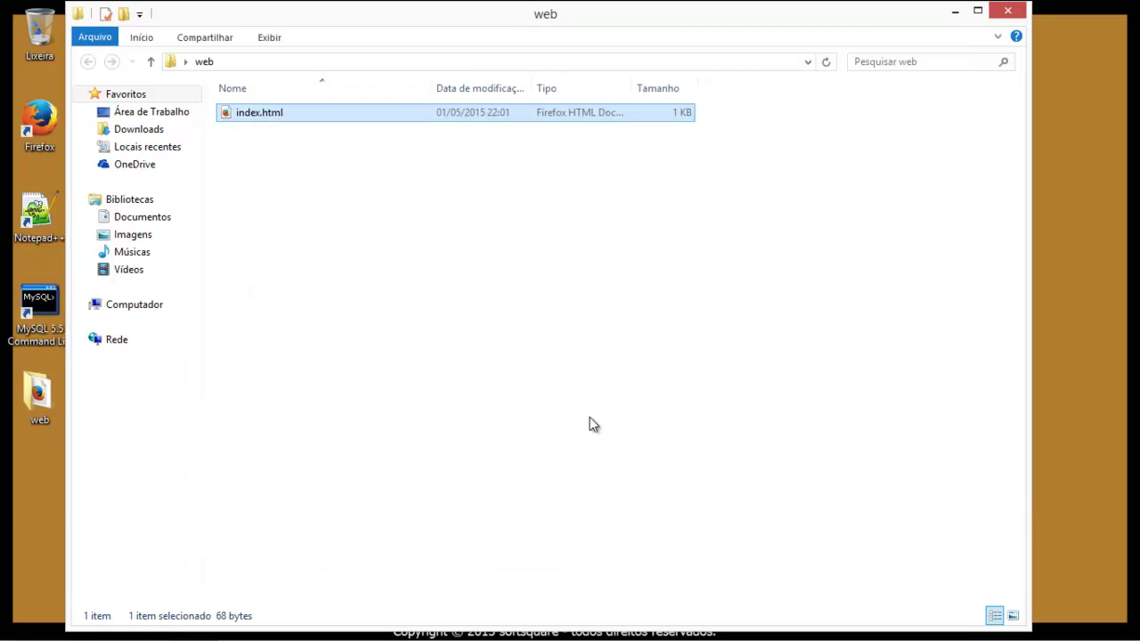
click(363, 259)
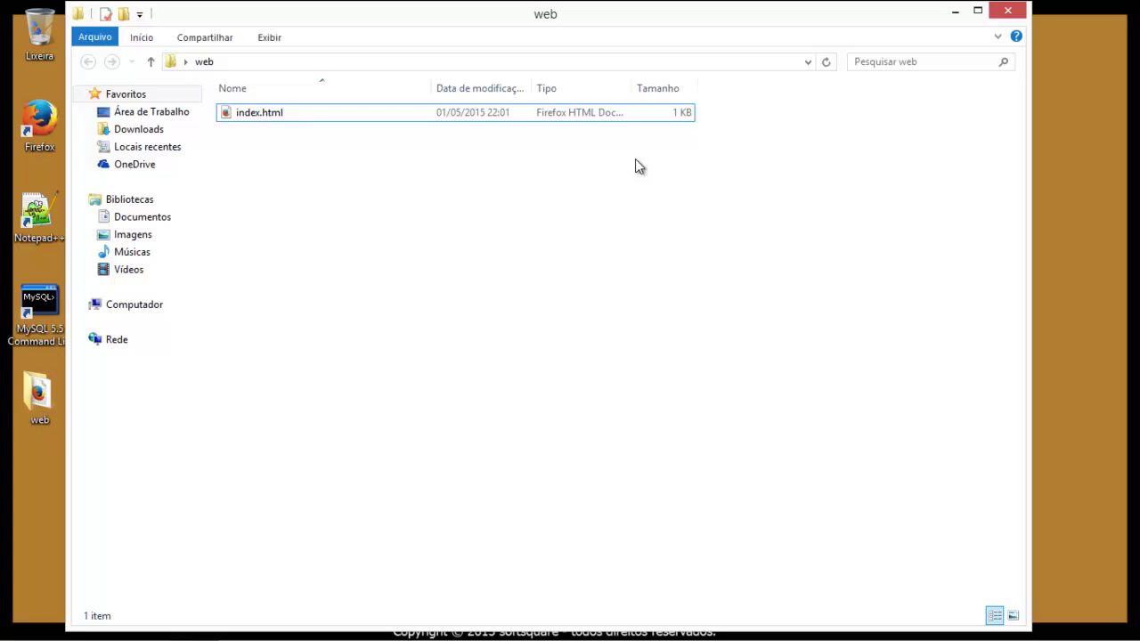
click(1007, 10)
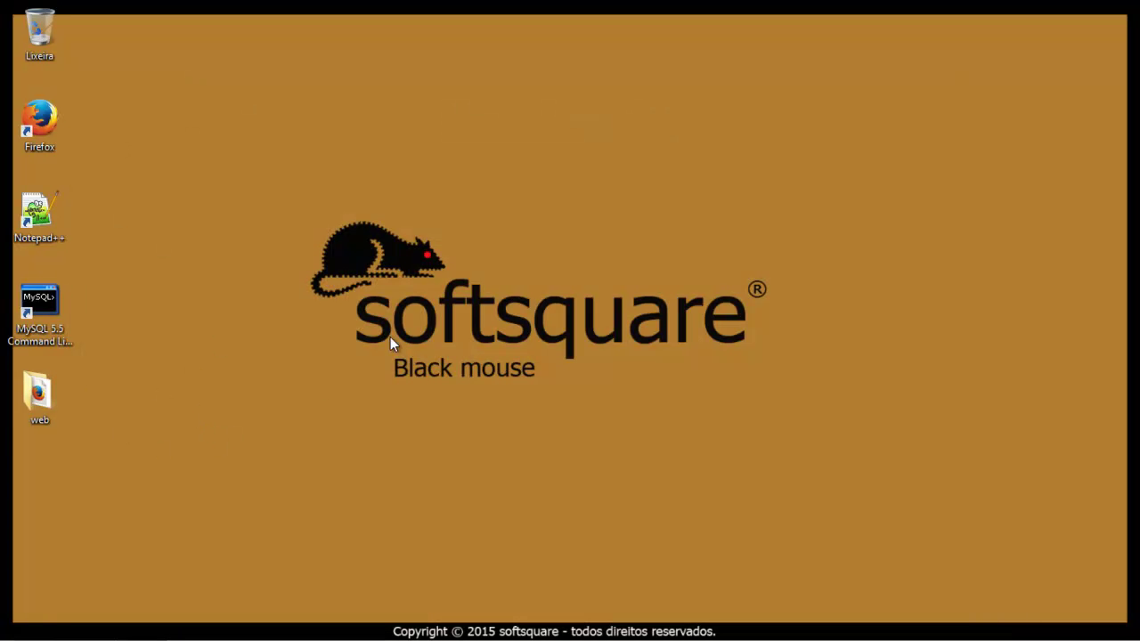
Step: Reopen index.html from the desktop's web folder in Firefox and close both of its browser tabs
double_click(57, 397)
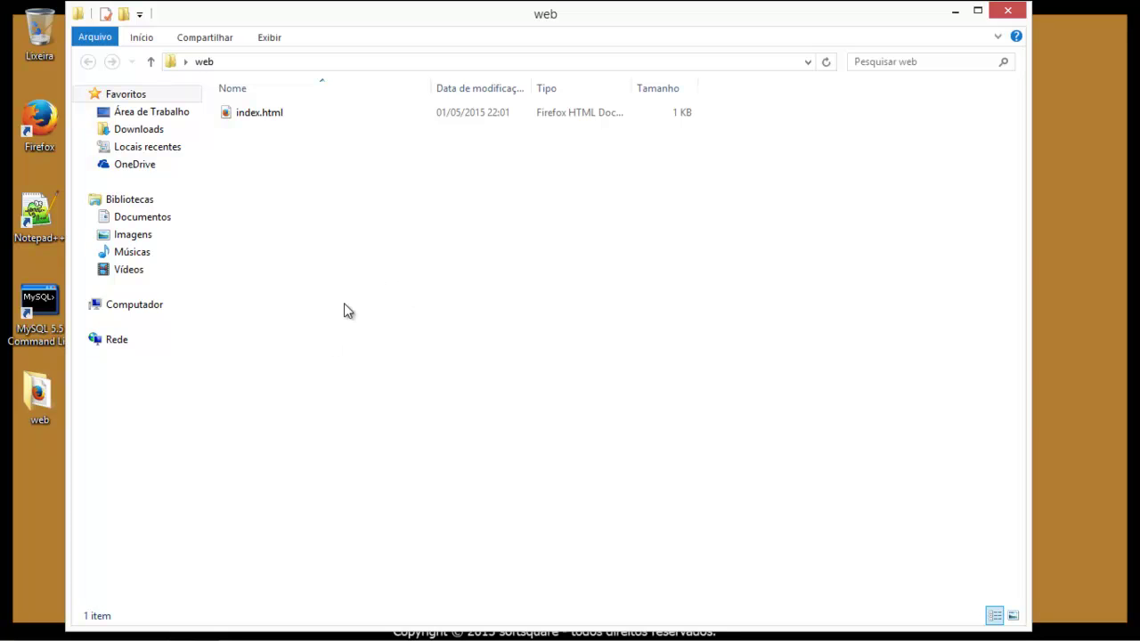
double_click(264, 116)
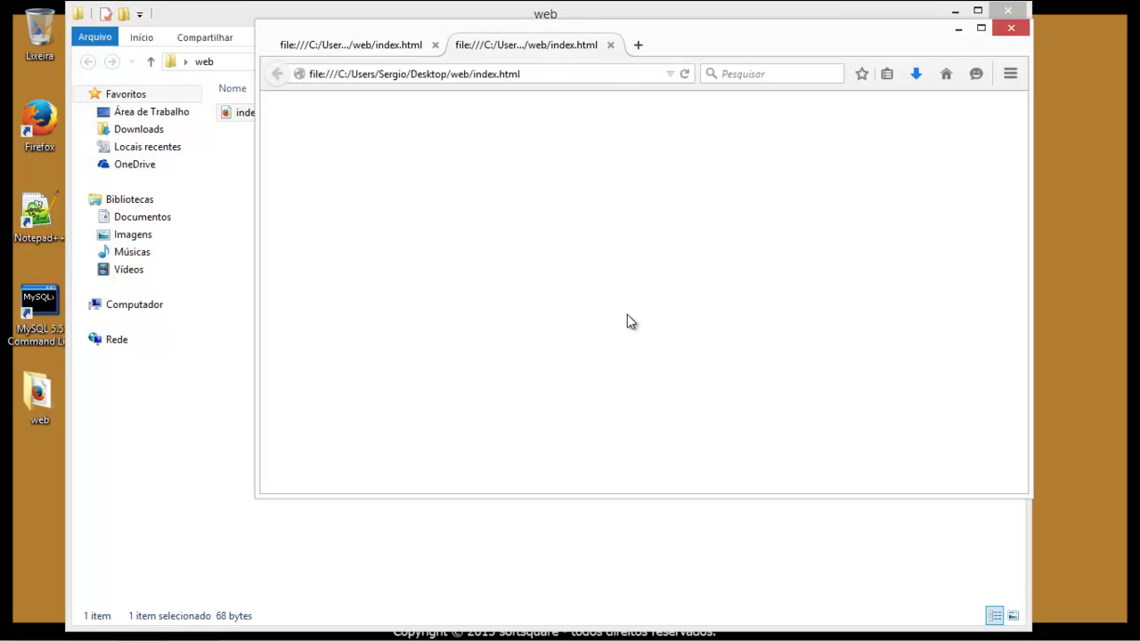
click(435, 45)
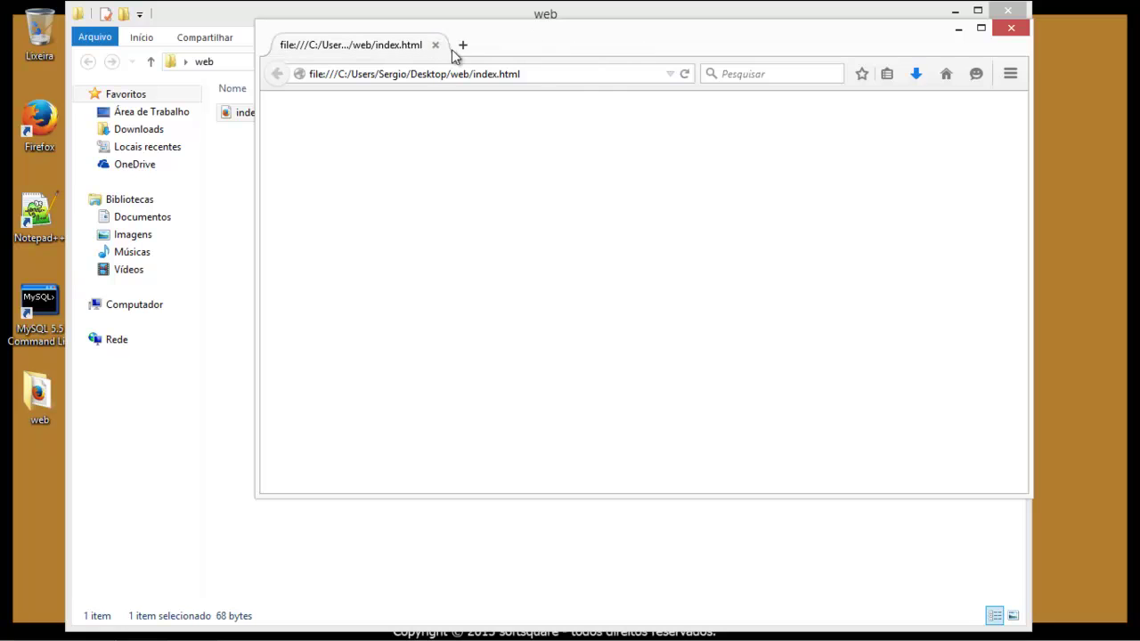
click(435, 45)
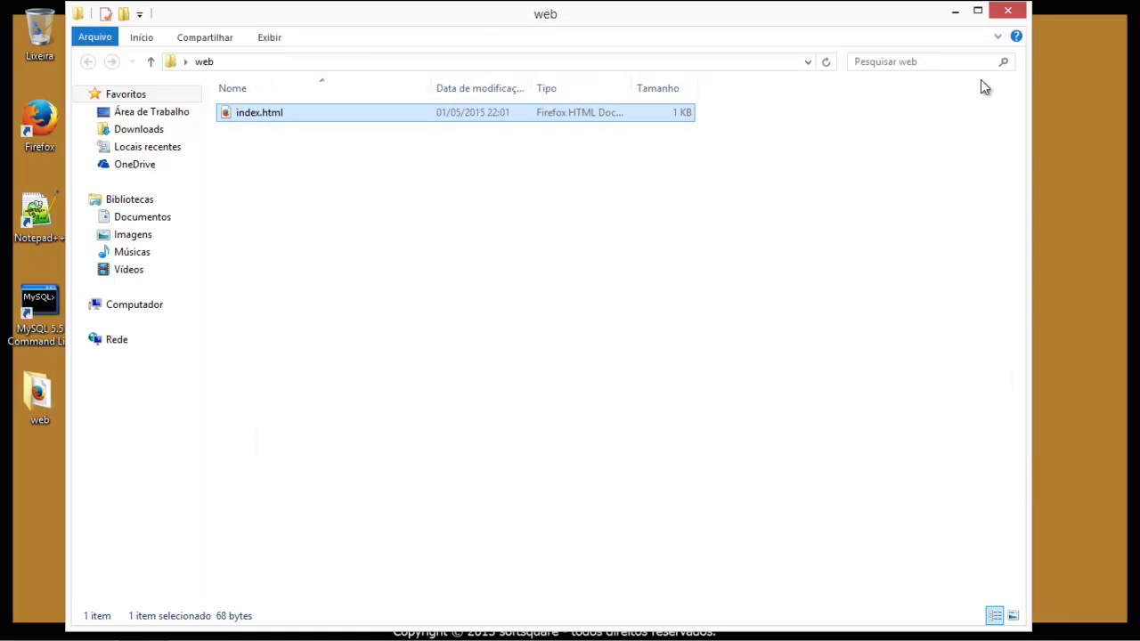
Step: View index.html in Firefox once more and close the browser and the web folder window
click(628, 238)
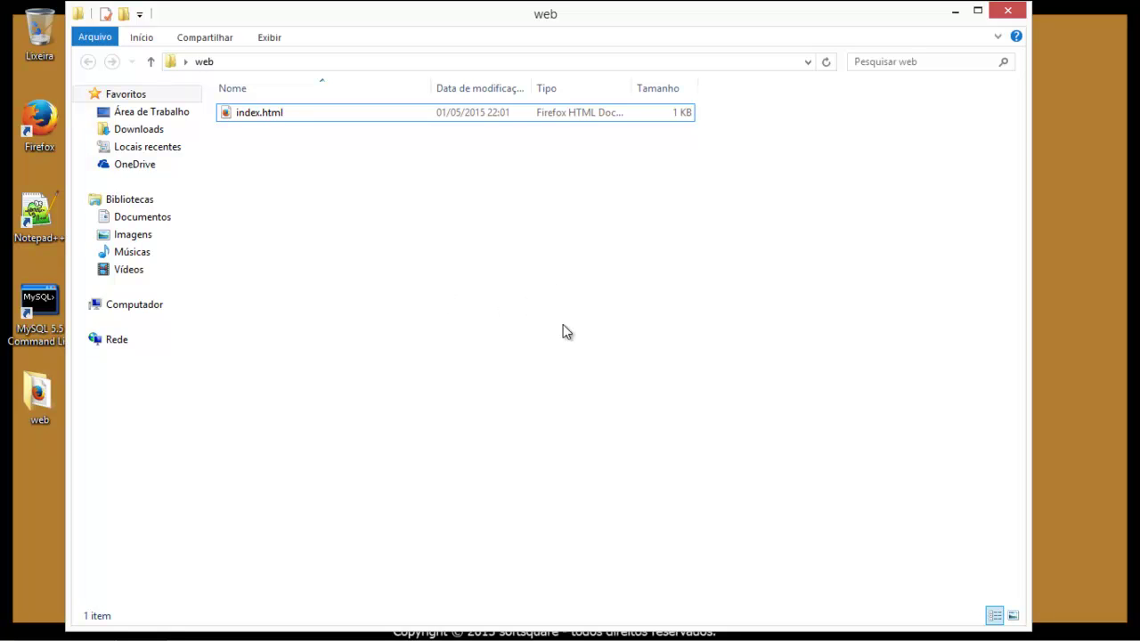
double_click(264, 116)
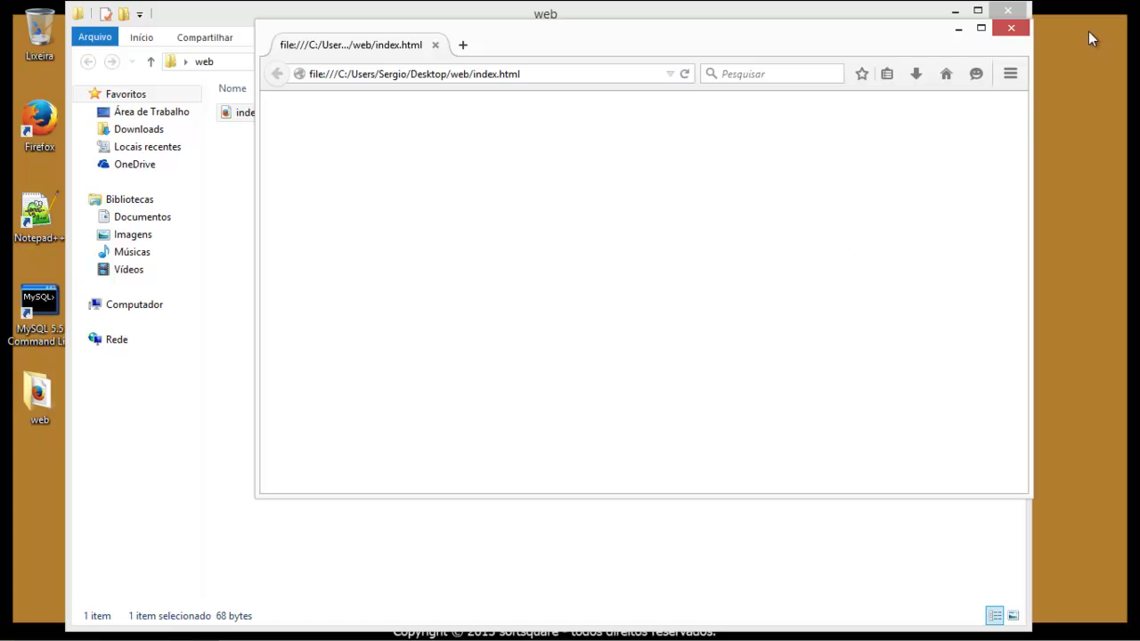
click(1012, 30)
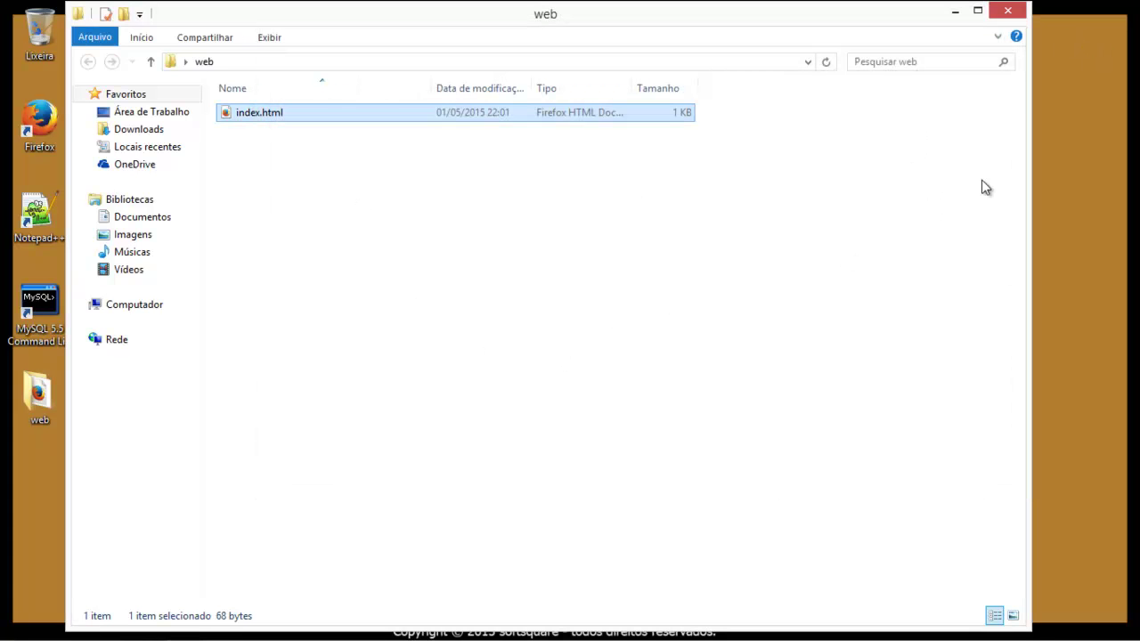
click(1003, 16)
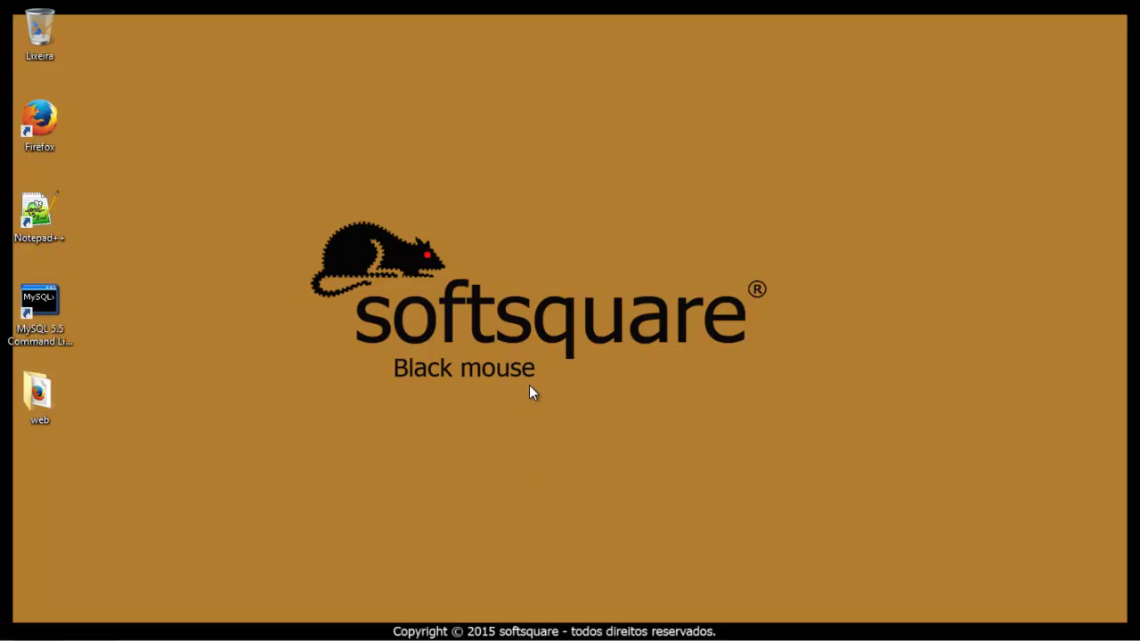
Step: Open the web folder from the desktop, preview index.html in Firefox and close both windows
double_click(47, 403)
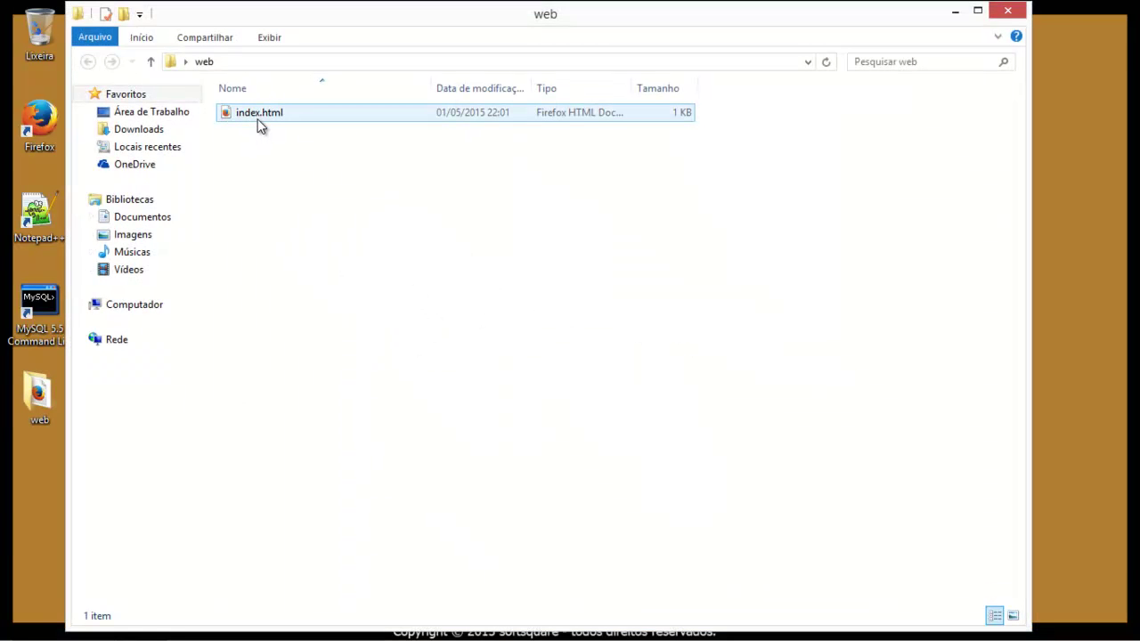
double_click(257, 118)
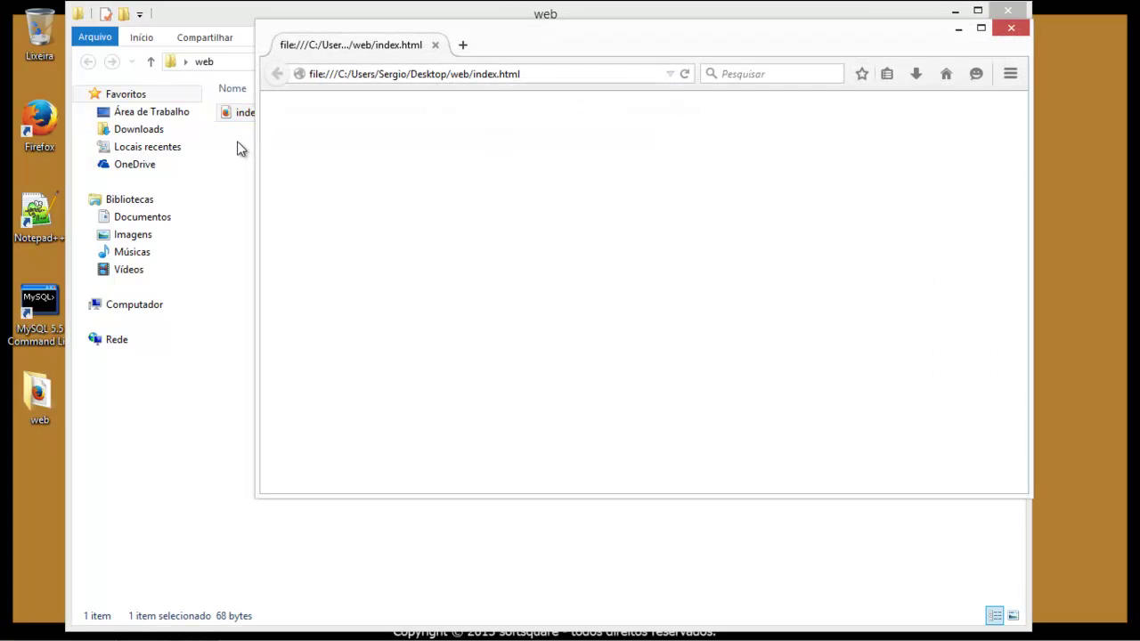
click(1010, 27)
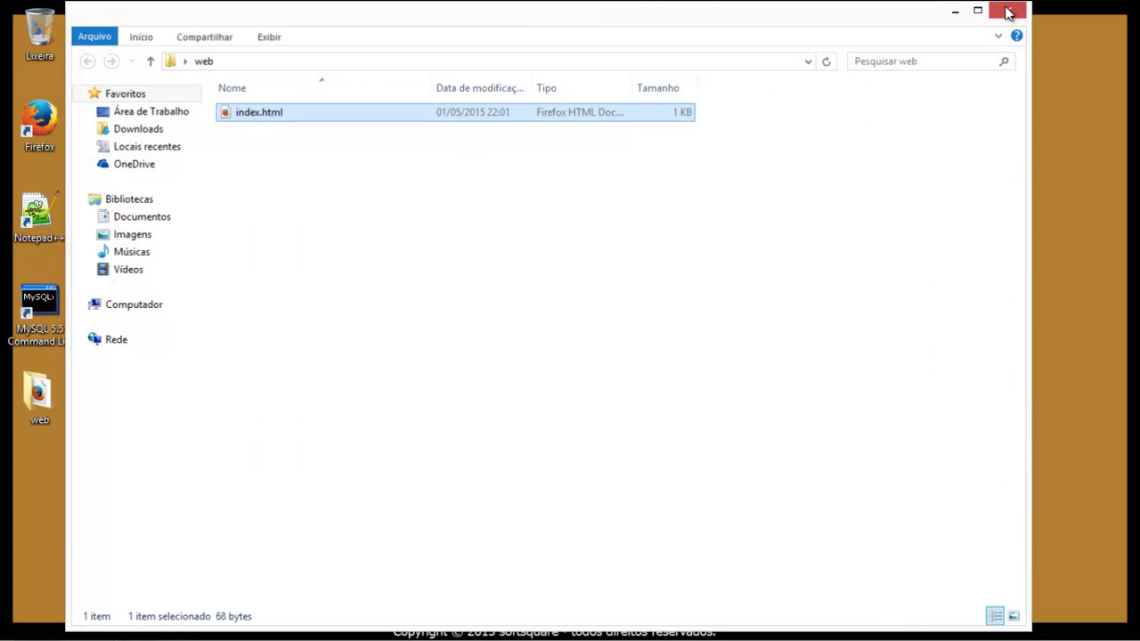
click(1009, 12)
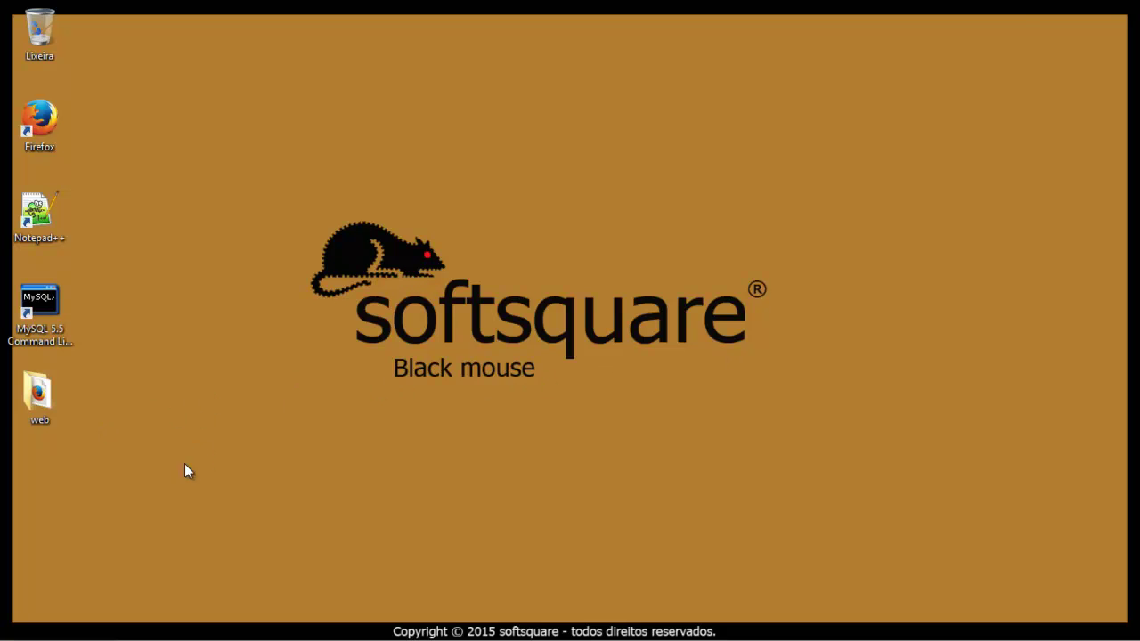
Step: Open index.html from the desktop's web folder for editing in Notepad++
double_click(40, 402)
right_click(275, 112)
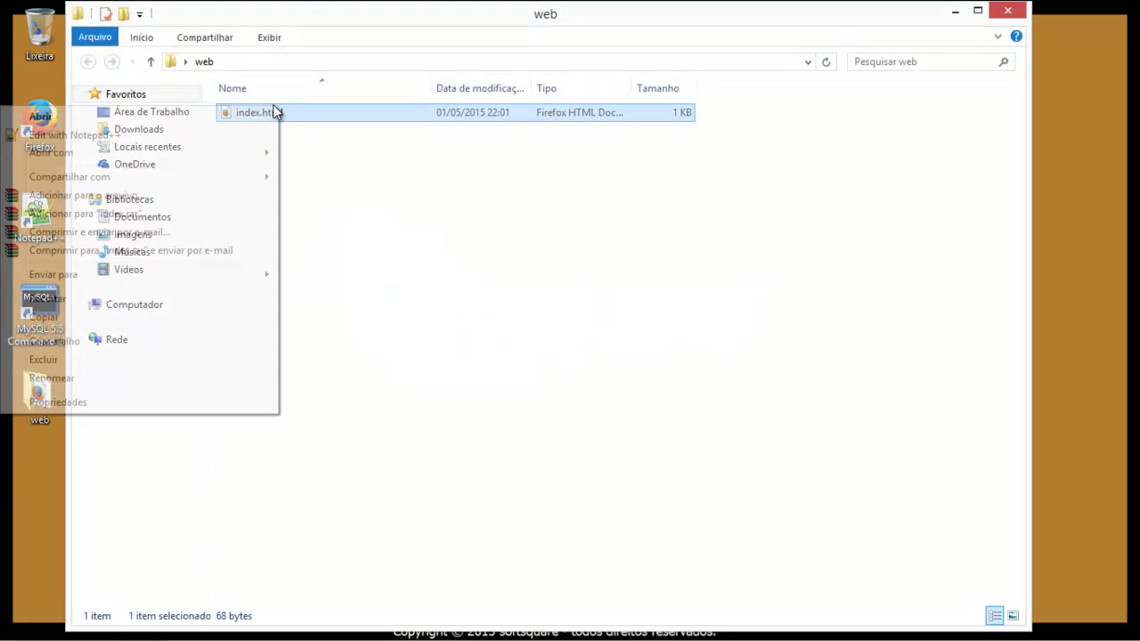
click(181, 143)
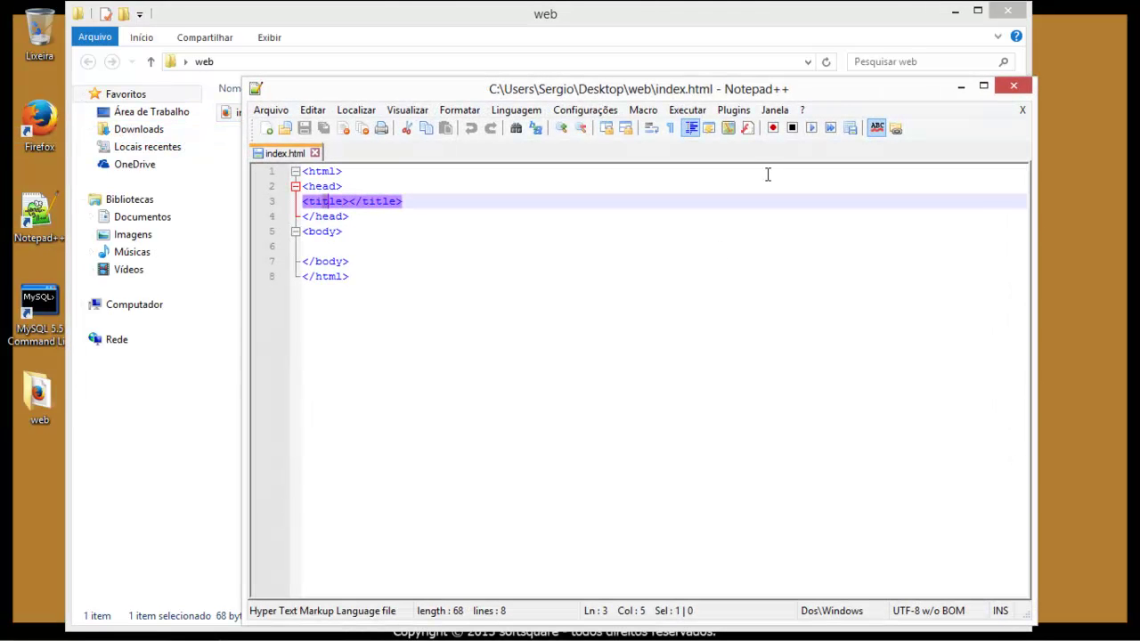
Step: Review the index.html code by highlighting all of it, and place the cursor on the empty line inside the body element
click(350, 201)
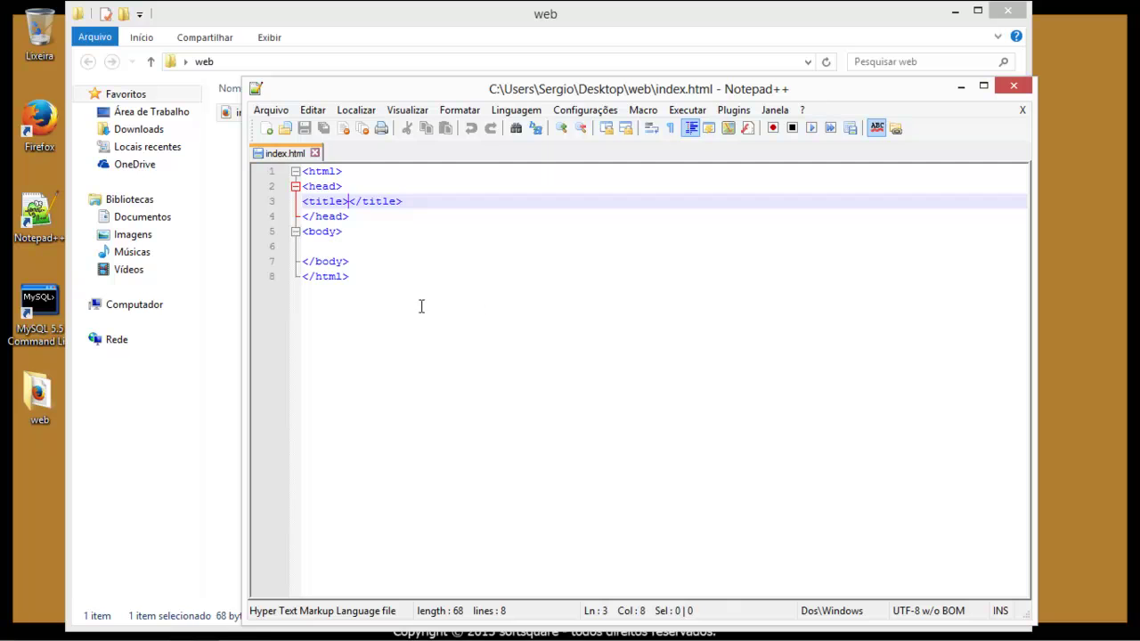
drag(391, 288, 274, 160)
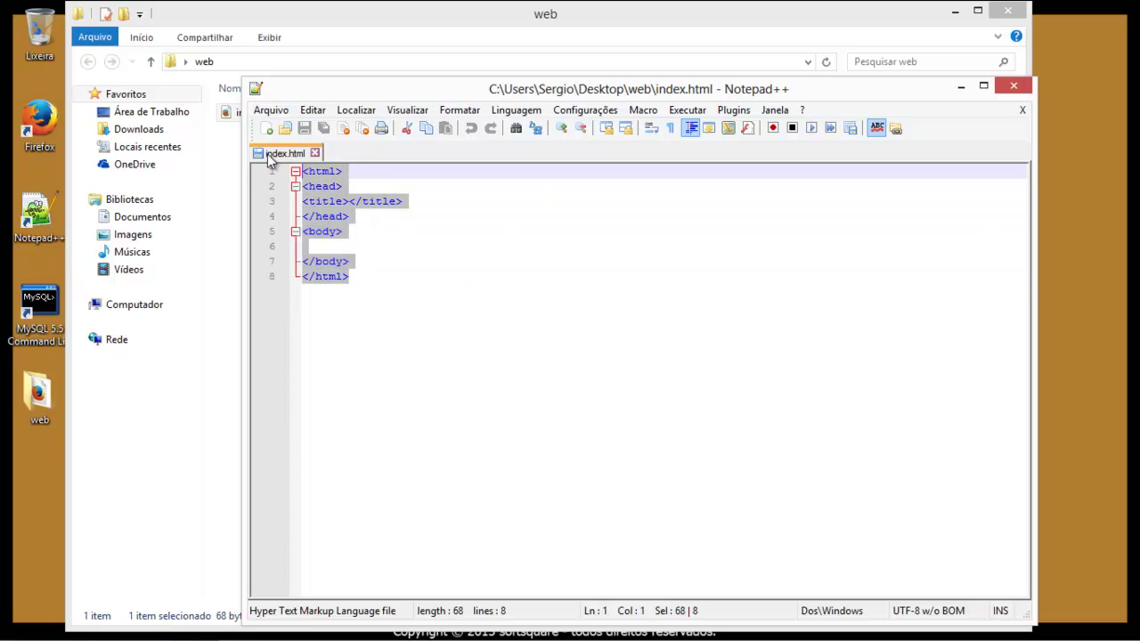
click(444, 259)
drag(364, 284, 278, 153)
click(354, 247)
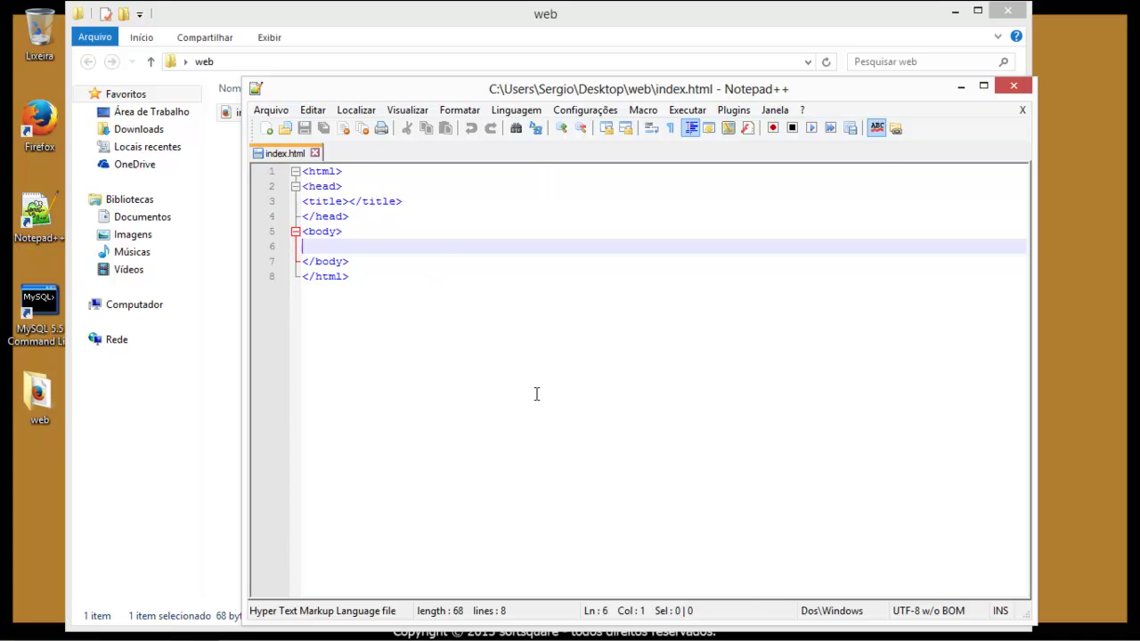
Step: Minimize Notepad++ and the web folder window to show the desktop
click(961, 86)
click(955, 11)
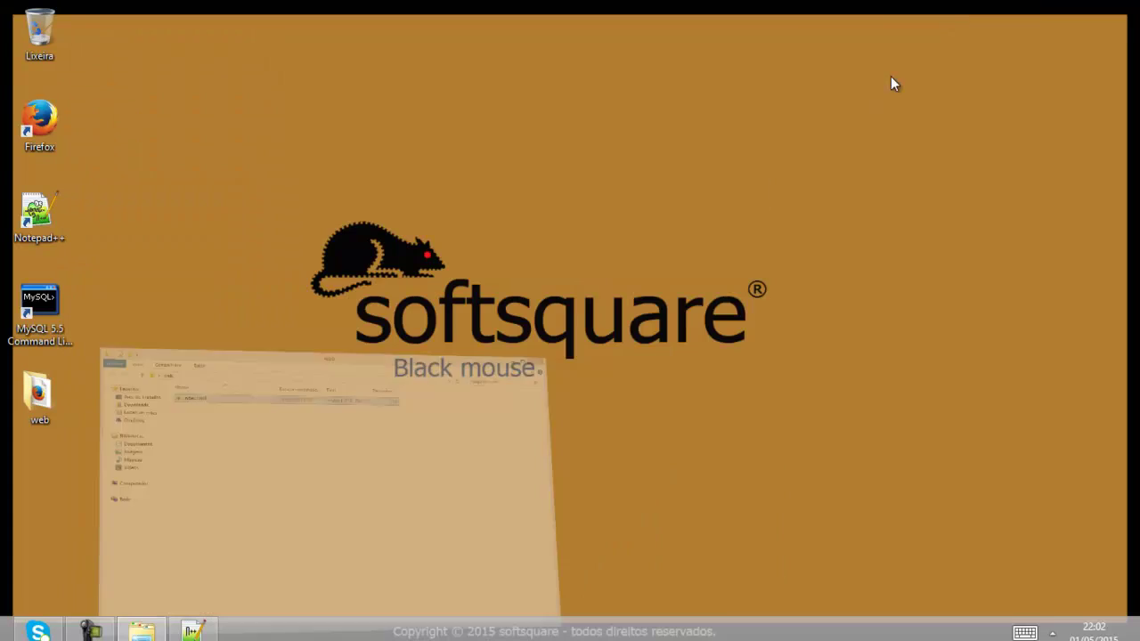
click(90, 625)
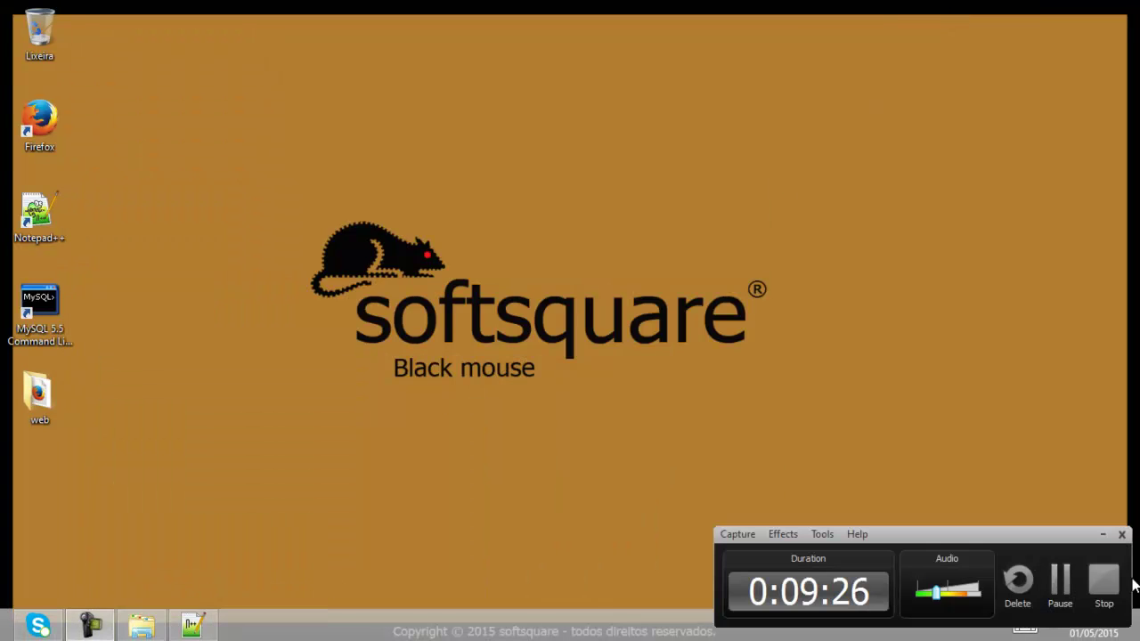